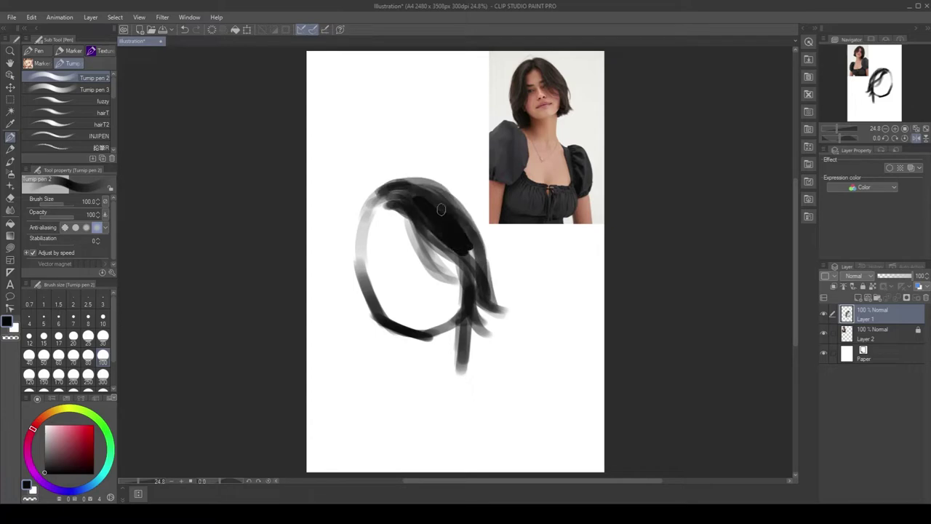
Block in the hair mass around the face oval with broad black strokes, mirroring the canvas to continue the opposite side
{"action": "mouse_move", "coordinate": [384, 204]}
{"action": "left_mouse_down"}
{"action": "mouse_move", "coordinate": [357, 318]}
{"action": "mouse_move", "coordinate": [363, 299]}
{"action": "mouse_move", "coordinate": [375, 342]}
{"action": "left_mouse_up"}
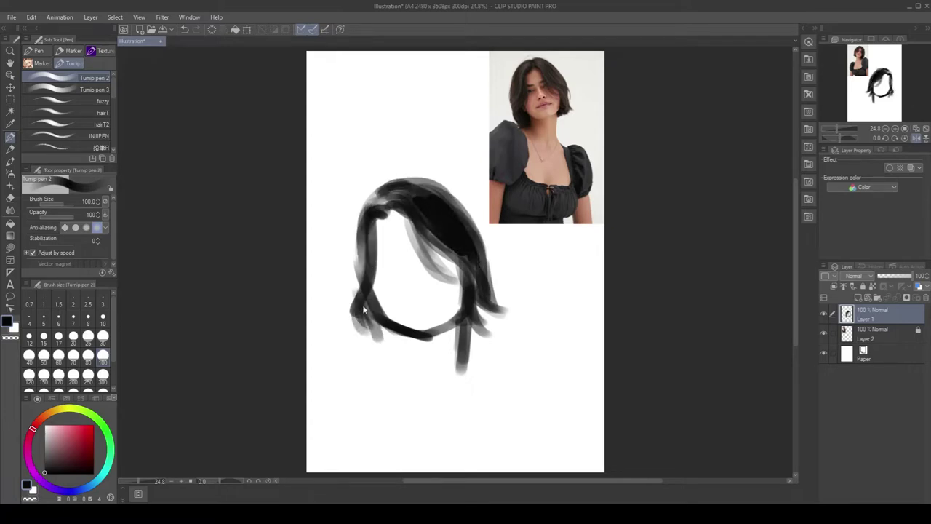
{"action": "left_click_drag", "start_coordinate": [367, 305], "coordinate": [404, 357]}
{"action": "mouse_move", "coordinate": [393, 220]}
{"action": "left_mouse_down"}
{"action": "mouse_move", "coordinate": [348, 218]}
{"action": "mouse_move", "coordinate": [342, 280]}
{"action": "mouse_move", "coordinate": [353, 310]}
{"action": "left_mouse_up"}
{"action": "key", "text": "h"}
{"action": "left_click_drag", "start_coordinate": [499, 231], "coordinate": [448, 281]}
{"action": "left_click_drag", "start_coordinate": [513, 200], "coordinate": [538, 258]}
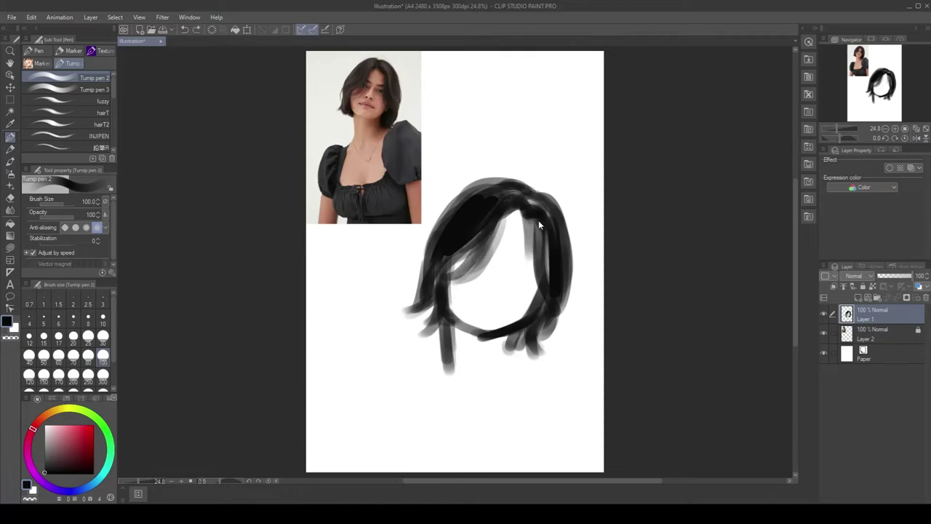
{"action": "left_click_drag", "start_coordinate": [531, 215], "coordinate": [549, 309]}
Paint grey highlight strokes on the crown, the bangs and the side strand of the hair sketch
{"action": "left_click", "coordinate": [45, 441]}
{"action": "left_click_drag", "start_coordinate": [514, 184], "coordinate": [488, 213]}
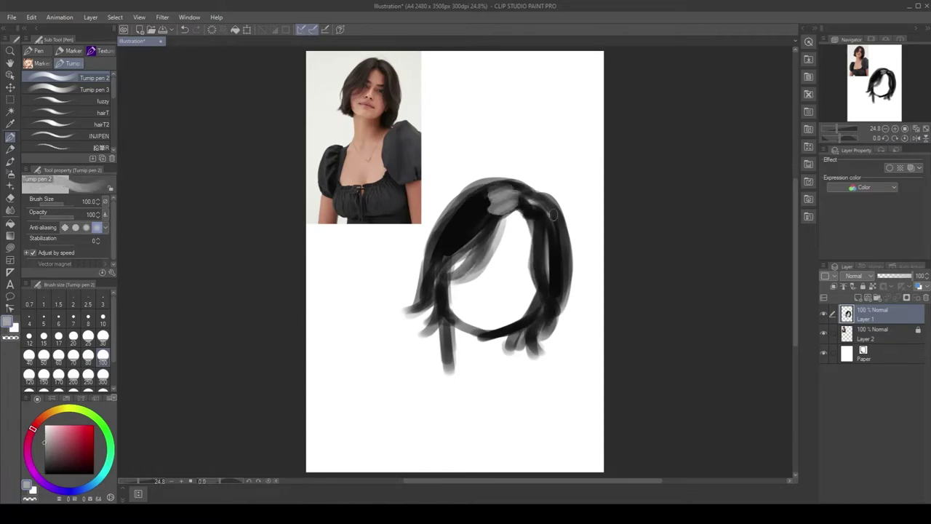
{"action": "left_click_drag", "start_coordinate": [545, 204], "coordinate": [550, 309]}
{"action": "left_click_drag", "start_coordinate": [459, 224], "coordinate": [434, 254]}
Transform the head sketch to make it slightly narrower and shift it down a little
{"action": "key", "text": "ctrl+t"}
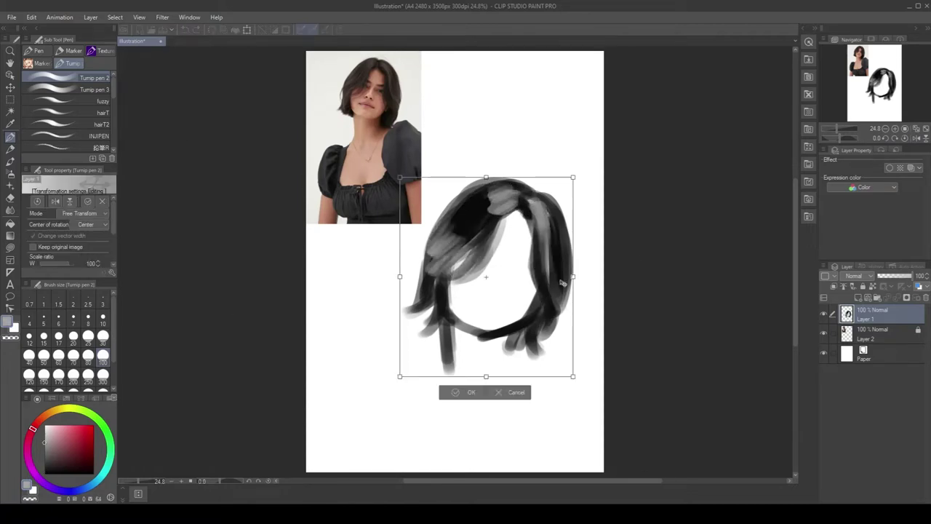
{"action": "left_click_drag", "start_coordinate": [480, 291], "coordinate": [499, 385]}
{"action": "left_click", "coordinate": [463, 401]}
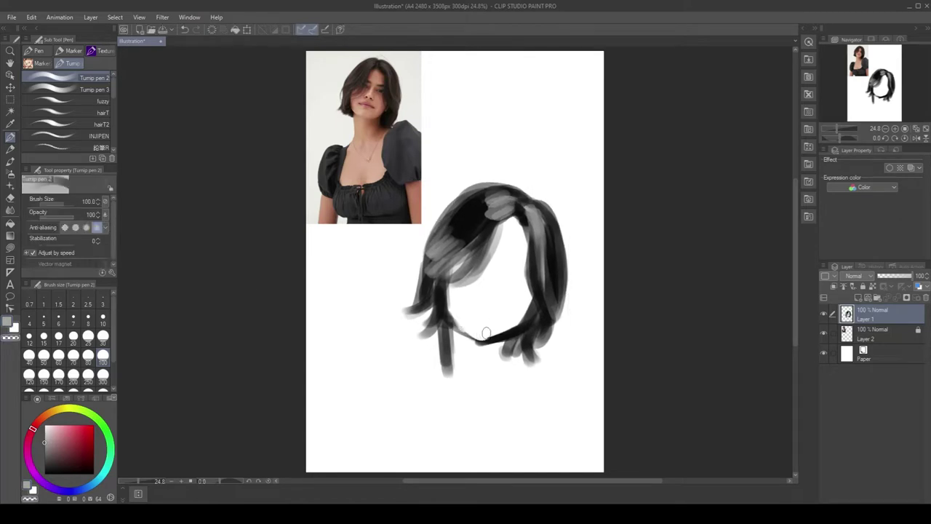
Sample tones from the sketch and rough in the neck, the shoulder line and the shadow under the chin
{"action": "left_click", "coordinate": [510, 342], "text": "alt"}
{"action": "mouse_move", "coordinate": [509, 334]}
{"action": "left_mouse_down"}
{"action": "mouse_move", "coordinate": [506, 370]}
{"action": "mouse_move", "coordinate": [535, 379]}
{"action": "left_mouse_up"}
{"action": "left_click_drag", "start_coordinate": [442, 350], "coordinate": [420, 409]}
{"action": "left_click_drag", "start_coordinate": [480, 336], "coordinate": [505, 377]}
{"action": "left_click", "coordinate": [502, 349], "text": "alt"}
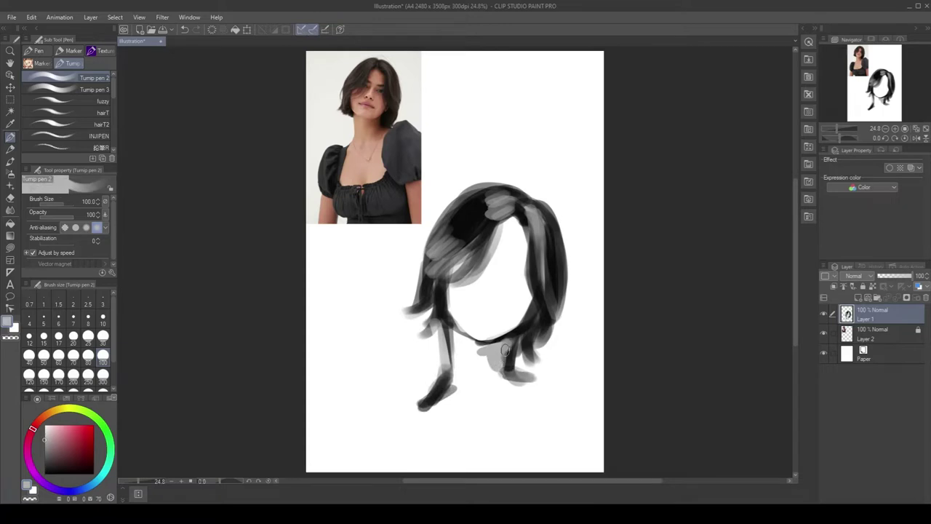
{"action": "left_click_drag", "start_coordinate": [501, 344], "coordinate": [508, 384]}
Lasso the upper face and inner hair of the sketch and adjust that area with a transform
{"action": "left_click", "coordinate": [9, 102]}
{"action": "mouse_move", "coordinate": [535, 198]}
{"action": "left_mouse_down"}
{"action": "mouse_move", "coordinate": [490, 306]}
{"action": "mouse_move", "coordinate": [535, 201]}
{"action": "left_mouse_up"}
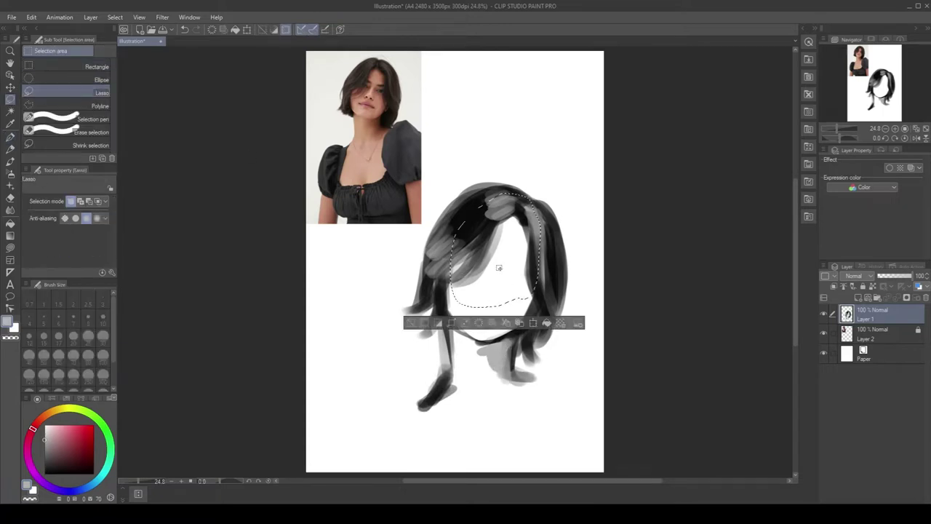
{"action": "key", "text": "ctrl+t"}
{"action": "key", "text": "Return"}
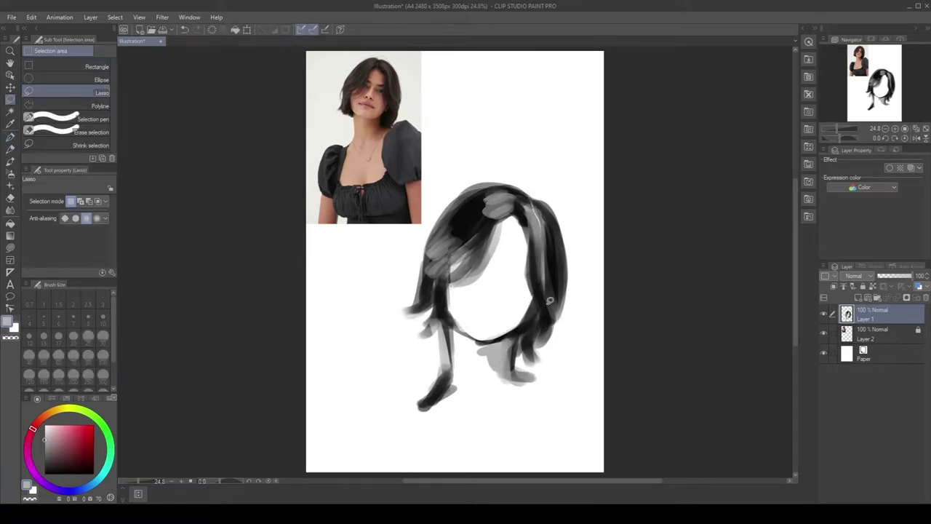
Lower the rough sketch layer to 14% opacity and add a new layer for line art using the hairT2 brush in black
{"action": "left_click_drag", "start_coordinate": [913, 275], "coordinate": [883, 276]}
{"action": "key", "text": "ctrl+shift+n"}
{"action": "key", "text": "p"}
{"action": "left_click", "coordinate": [69, 124]}
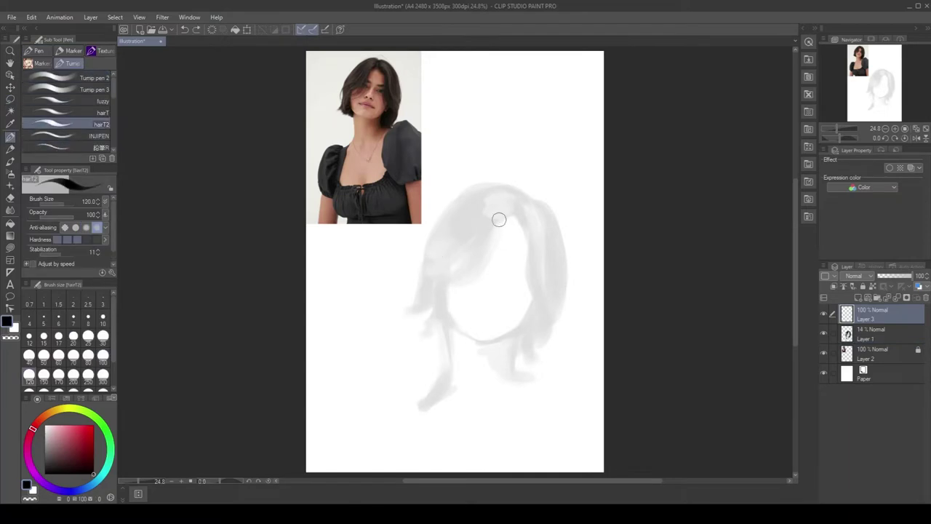
Draw the hair parting and the face-framing strands on both sides with the hairT2 brush at size 60
{"action": "scroll", "coordinate": [521, 182], "scroll_direction": "up", "scroll_amount": 1}
{"action": "scroll", "coordinate": [461, 293], "scroll_direction": "up", "scroll_amount": 2}
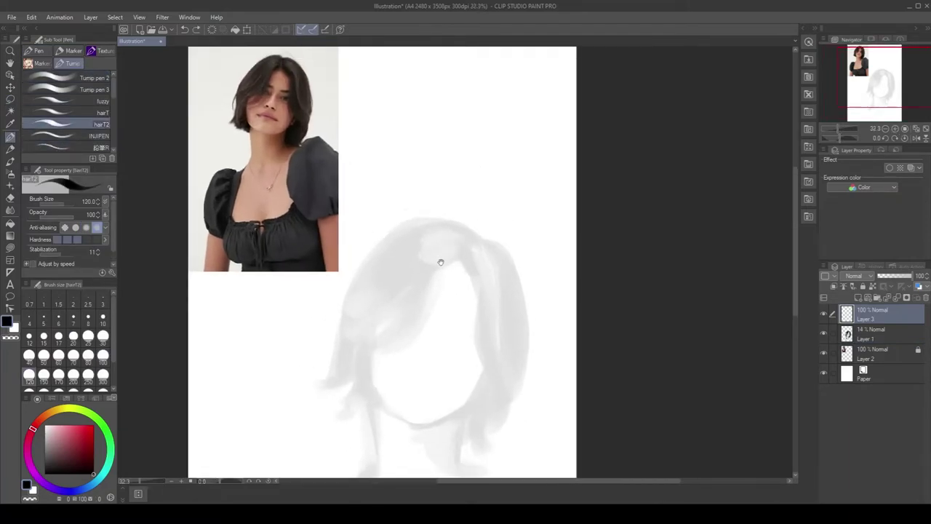
{"action": "key", "text": "["}
{"action": "mouse_move", "coordinate": [457, 254]}
{"action": "left_mouse_down"}
{"action": "mouse_move", "coordinate": [426, 307]}
{"action": "mouse_move", "coordinate": [405, 321]}
{"action": "mouse_move", "coordinate": [406, 333]}
{"action": "mouse_move", "coordinate": [378, 344]}
{"action": "mouse_move", "coordinate": [367, 367]}
{"action": "mouse_move", "coordinate": [351, 346]}
{"action": "left_mouse_up"}
{"action": "key", "text": "["}
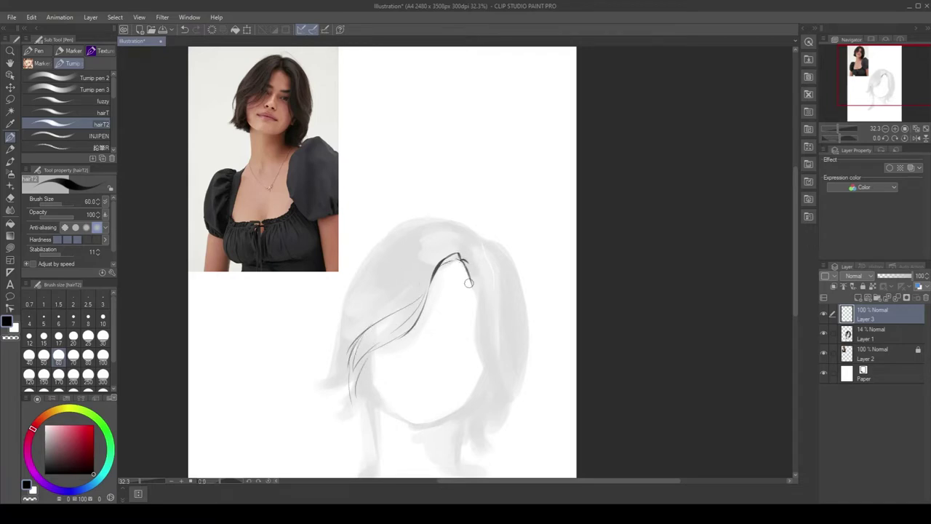
{"action": "left_click_drag", "start_coordinate": [471, 277], "coordinate": [484, 363]}
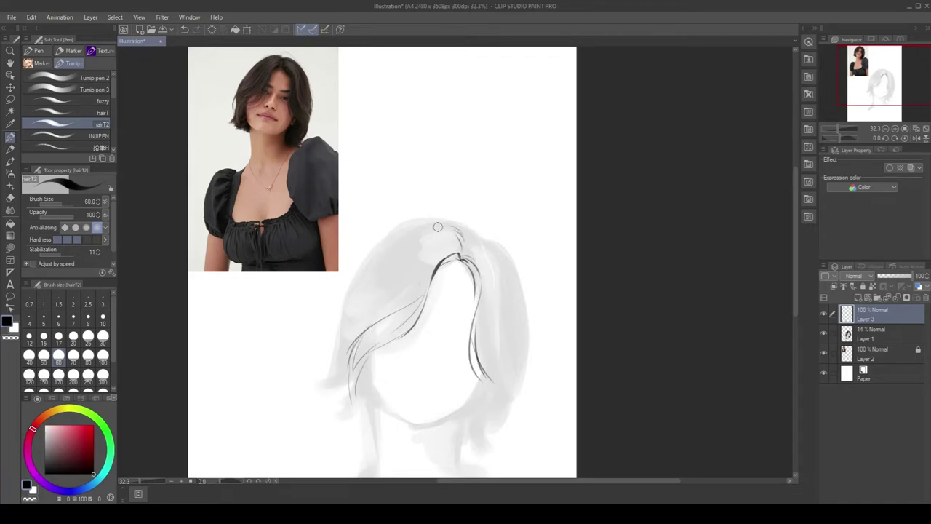
Outline the right outer edge of the hair and add inner strands flowing down to its ends
{"action": "left_click_drag", "start_coordinate": [518, 315], "coordinate": [509, 409]}
{"action": "scroll", "coordinate": [512, 364], "scroll_direction": "down", "scroll_amount": 3}
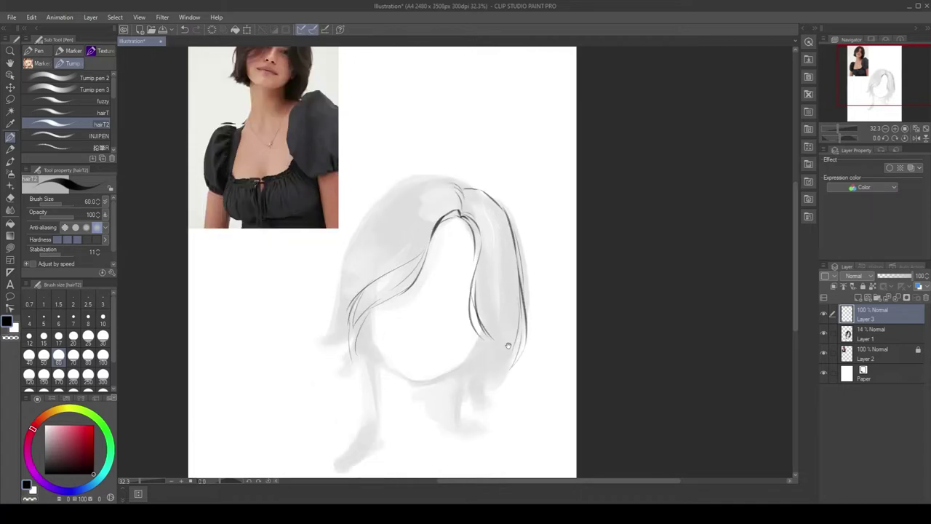
{"action": "left_click_drag", "start_coordinate": [498, 355], "coordinate": [520, 342]}
{"action": "scroll", "coordinate": [485, 180], "scroll_direction": "up", "scroll_amount": 2}
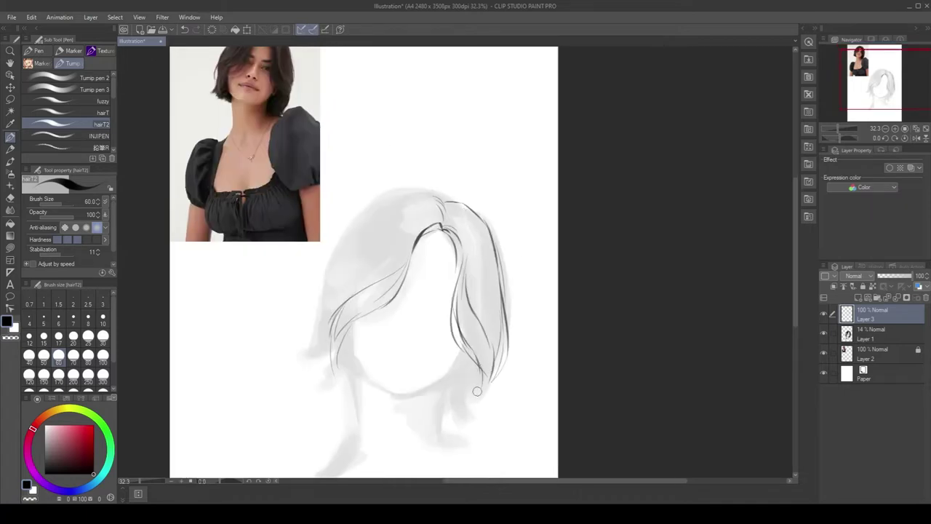
Outline the crown and left side of the hair, adding long strands and flicked tips at both lower ends
{"action": "scroll", "coordinate": [462, 239], "scroll_direction": "up", "scroll_amount": 2}
{"action": "left_click_drag", "start_coordinate": [440, 229], "coordinate": [367, 277]}
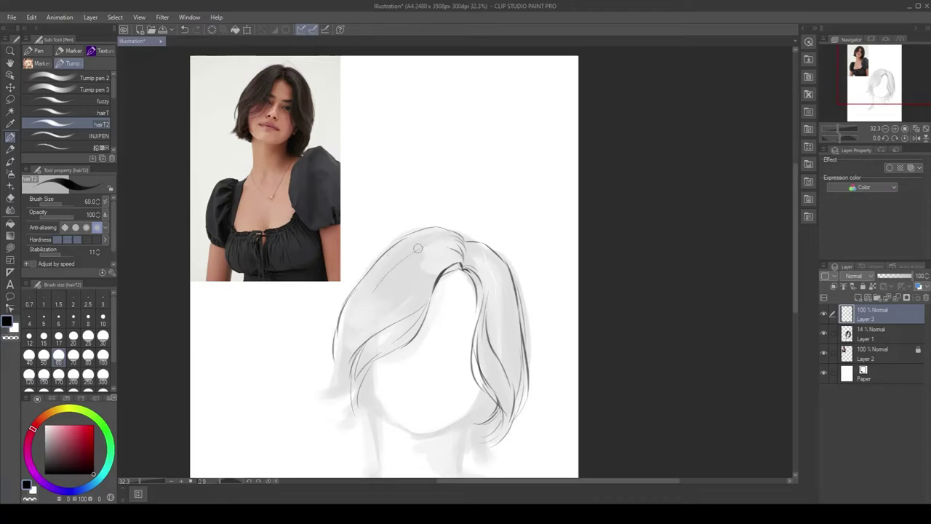
{"action": "left_click_drag", "start_coordinate": [417, 248], "coordinate": [320, 383]}
{"action": "left_click_drag", "start_coordinate": [341, 337], "coordinate": [306, 404]}
{"action": "scroll", "coordinate": [364, 429], "scroll_direction": "down", "scroll_amount": 2}
{"action": "mouse_move", "coordinate": [494, 375]}
{"action": "left_mouse_down"}
{"action": "mouse_move", "coordinate": [499, 412]}
{"action": "mouse_move", "coordinate": [480, 423]}
{"action": "left_mouse_up"}
Draw the jawline and the two sides of the neck leading into the shoulders
{"action": "scroll", "coordinate": [427, 401], "scroll_direction": "down", "scroll_amount": 1}
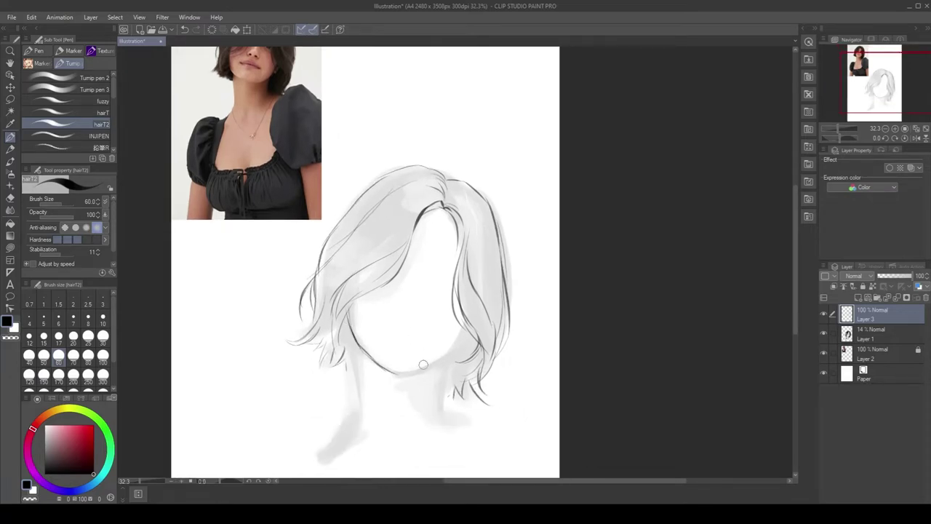
{"action": "scroll", "coordinate": [410, 372], "scroll_direction": "down", "scroll_amount": 1}
{"action": "left_click_drag", "start_coordinate": [367, 340], "coordinate": [371, 376]}
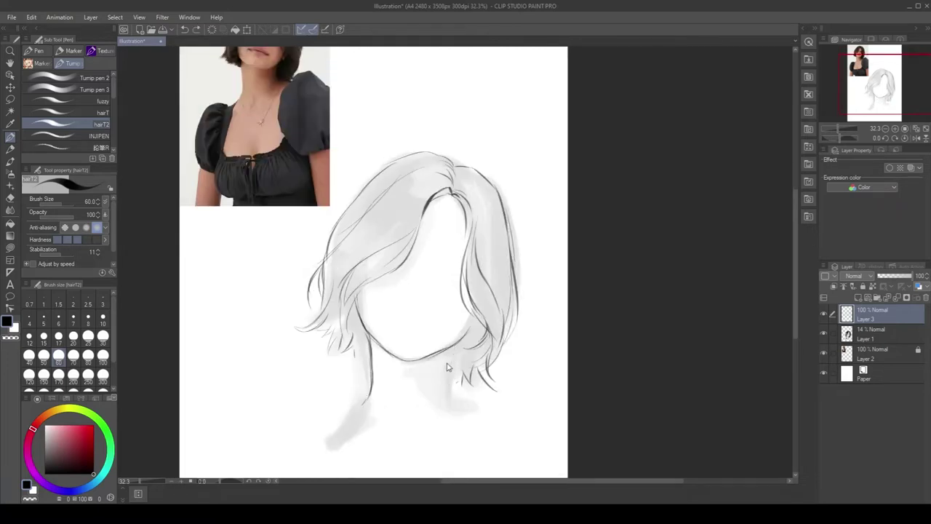
{"action": "scroll", "coordinate": [500, 329], "scroll_direction": "up", "scroll_amount": 3}
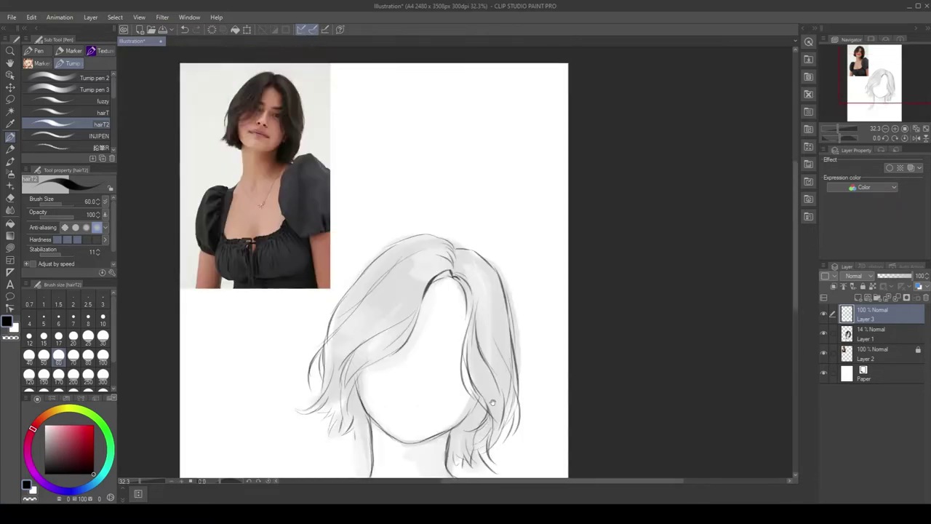
{"action": "scroll", "coordinate": [480, 333], "scroll_direction": "down", "scroll_amount": 2}
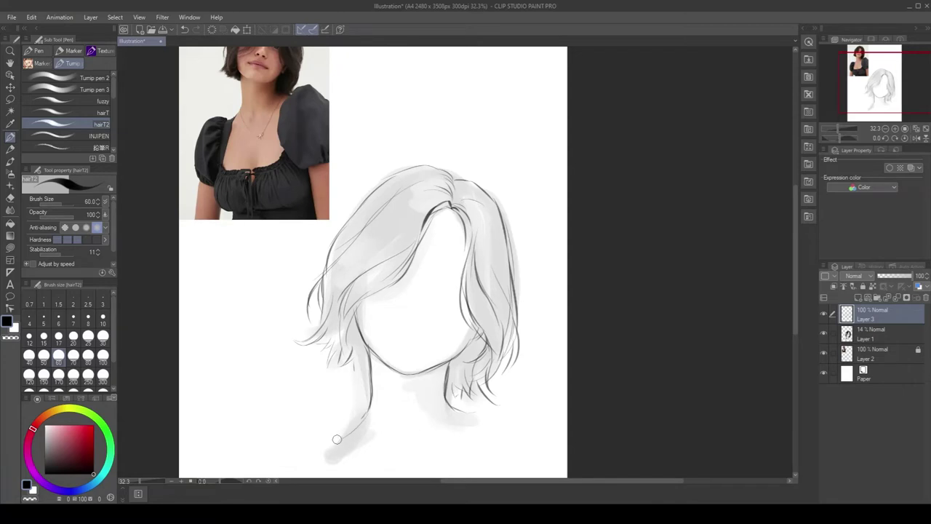
Lower the rough sketch layer to 8% opacity and add a new layer beneath the line art
{"action": "key", "text": "ctrl+shift+n"}
{"action": "left_click_drag", "start_coordinate": [324, 330], "coordinate": [304, 337]}
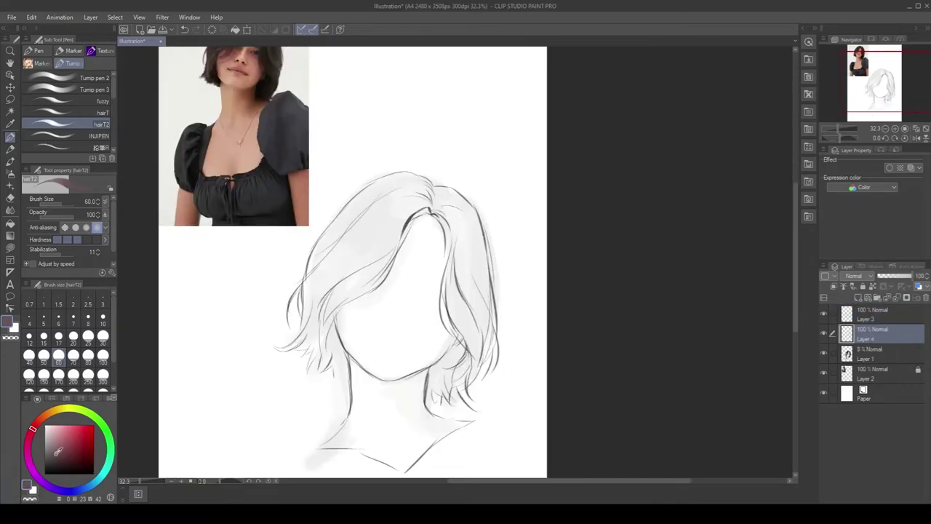
{"action": "scroll", "coordinate": [304, 337], "scroll_direction": "down", "scroll_amount": 1}
Block in the hair's base colour in muted dark brown with Turnip pen 2
{"action": "left_click", "coordinate": [72, 78]}
{"action": "mouse_move", "coordinate": [392, 193]}
{"action": "left_mouse_down"}
{"action": "mouse_move", "coordinate": [339, 286]}
{"action": "mouse_move", "coordinate": [336, 313]}
{"action": "mouse_move", "coordinate": [331, 301]}
{"action": "mouse_move", "coordinate": [348, 355]}
{"action": "left_mouse_up"}
{"action": "mouse_move", "coordinate": [358, 262]}
{"action": "left_mouse_down"}
{"action": "mouse_move", "coordinate": [438, 191]}
{"action": "mouse_move", "coordinate": [466, 203]}
{"action": "mouse_move", "coordinate": [440, 187]}
{"action": "mouse_move", "coordinate": [456, 209]}
{"action": "mouse_move", "coordinate": [459, 277]}
{"action": "mouse_move", "coordinate": [480, 289]}
{"action": "left_mouse_up"}
{"action": "mouse_move", "coordinate": [422, 176]}
{"action": "left_mouse_down"}
{"action": "mouse_move", "coordinate": [462, 182]}
{"action": "mouse_move", "coordinate": [489, 248]}
{"action": "mouse_move", "coordinate": [486, 336]}
{"action": "left_mouse_up"}
Mirror the canvas and fill the remaining hair edges and side strands with brown, reducing the brush size to 25
{"action": "key", "text": "h"}
{"action": "mouse_move", "coordinate": [476, 171]}
{"action": "left_mouse_down"}
{"action": "mouse_move", "coordinate": [521, 167]}
{"action": "mouse_move", "coordinate": [587, 267]}
{"action": "mouse_move", "coordinate": [590, 252]}
{"action": "mouse_move", "coordinate": [536, 237]}
{"action": "mouse_move", "coordinate": [559, 219]}
{"action": "mouse_move", "coordinate": [480, 179]}
{"action": "left_mouse_up"}
{"action": "left_click", "coordinate": [43, 355]}
{"action": "mouse_move", "coordinate": [411, 321]}
{"action": "left_mouse_down"}
{"action": "mouse_move", "coordinate": [418, 349]}
{"action": "mouse_move", "coordinate": [454, 359]}
{"action": "mouse_move", "coordinate": [472, 379]}
{"action": "mouse_move", "coordinate": [449, 320]}
{"action": "mouse_move", "coordinate": [448, 339]}
{"action": "left_mouse_up"}
{"action": "key", "text": "["}
{"action": "left_click_drag", "start_coordinate": [521, 244], "coordinate": [530, 267]}
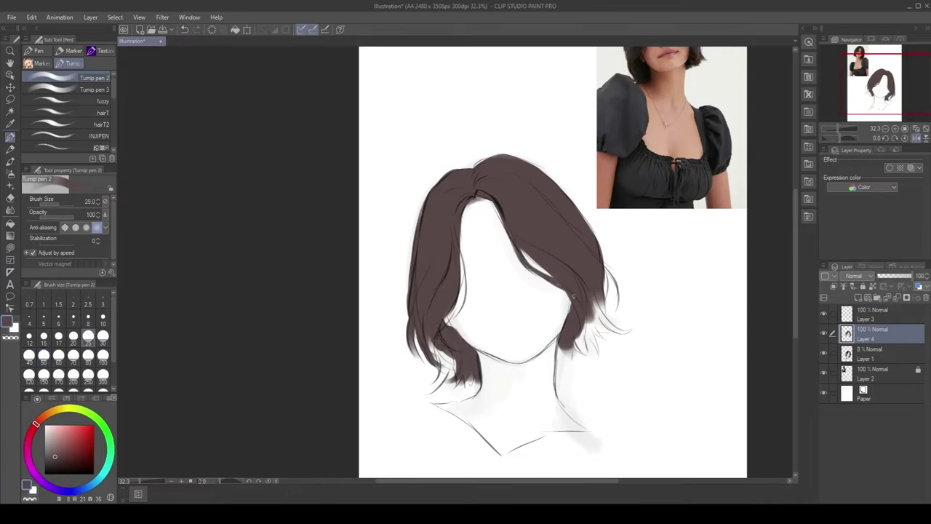
Return the canvas to its unmirrored view and fill the pointed hair tips on both sides with brown
{"action": "key", "text": "h"}
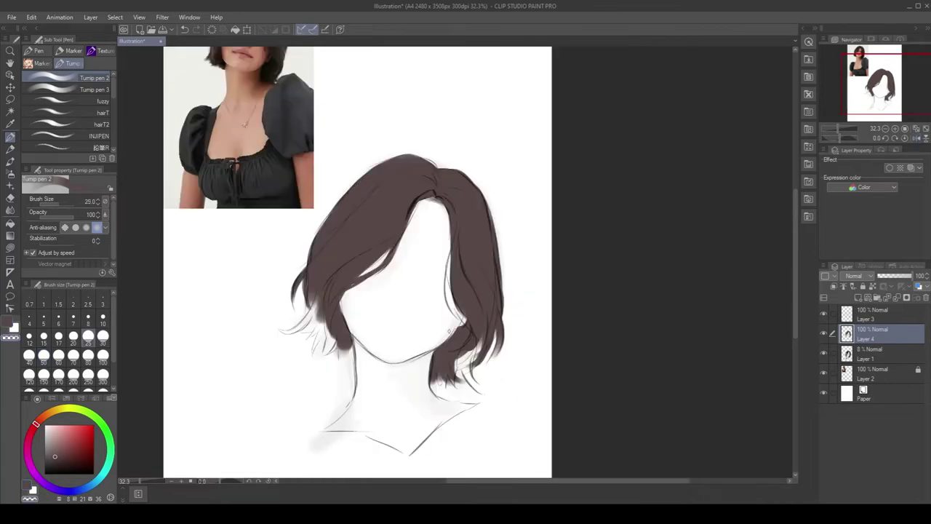
{"action": "left_click_drag", "start_coordinate": [473, 349], "coordinate": [466, 384]}
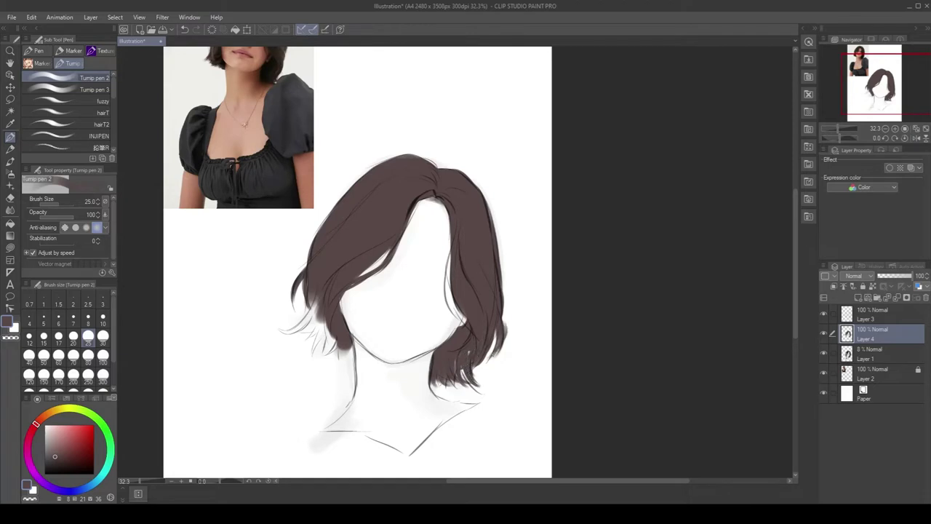
{"action": "mouse_move", "coordinate": [317, 299]}
{"action": "left_mouse_down"}
{"action": "mouse_move", "coordinate": [280, 330]}
{"action": "mouse_move", "coordinate": [286, 336]}
{"action": "left_mouse_up"}
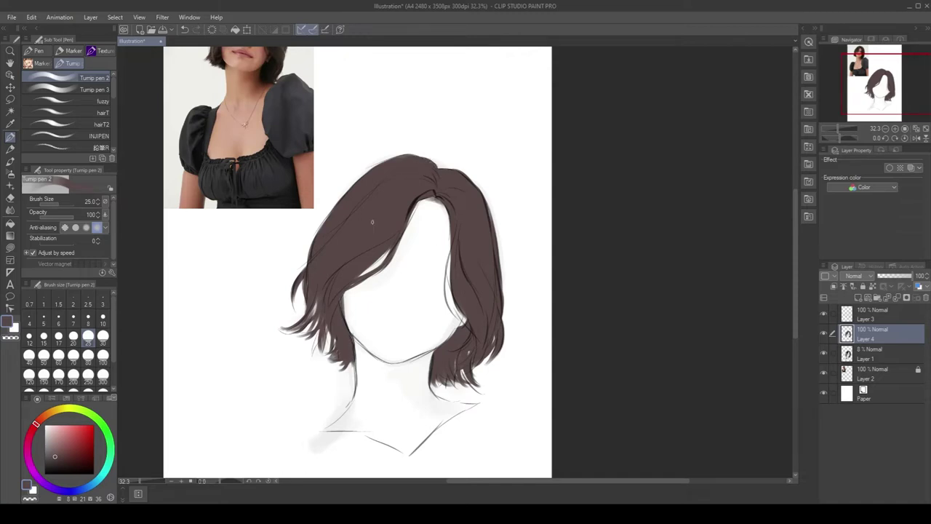
Add a layer beneath the hair colour and paint the face and neck with a muted pinkish skin tone using a large brush
{"action": "key", "text": "bracketright"}
{"action": "key", "text": "bracketright"}
{"action": "key", "text": "bracketright"}
{"action": "key", "text": "bracketright"}
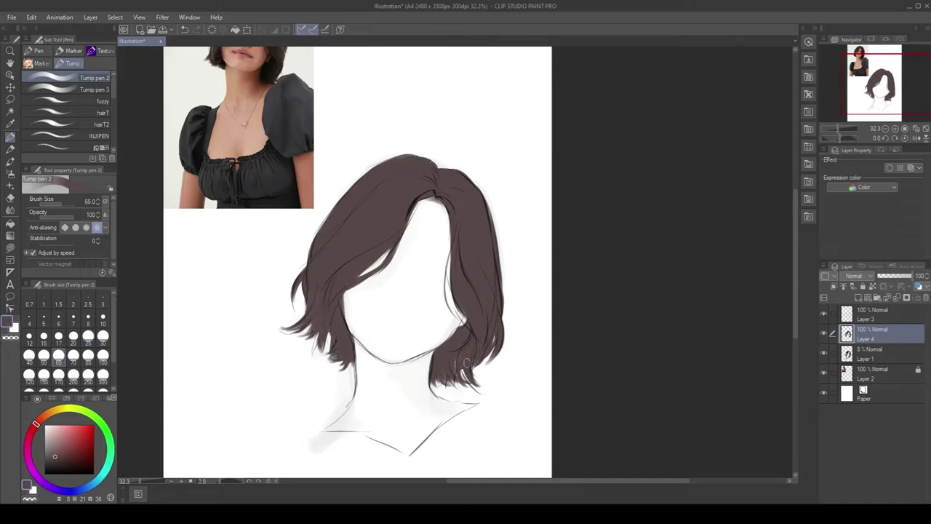
{"action": "scroll", "coordinate": [466, 364], "scroll_direction": "up", "scroll_amount": 1}
{"action": "key", "text": "ctrl+shift+n"}
{"action": "left_click", "coordinate": [206, 400], "text": "alt"}
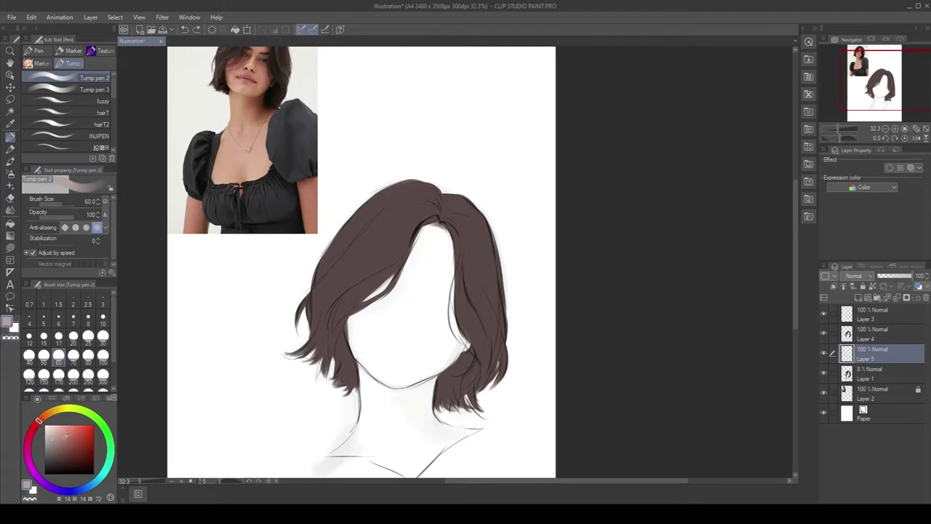
{"action": "left_click", "coordinate": [59, 374]}
{"action": "mouse_move", "coordinate": [422, 233]}
{"action": "left_mouse_down"}
{"action": "mouse_move", "coordinate": [374, 364]}
{"action": "mouse_move", "coordinate": [461, 255]}
{"action": "mouse_move", "coordinate": [418, 411]}
{"action": "left_mouse_up"}
Fill the remaining skin gaps along the face, neck and neckline with the Lasso fill tool
{"action": "scroll", "coordinate": [465, 291], "scroll_direction": "down", "scroll_amount": 4}
{"action": "key", "text": "u"}
{"action": "mouse_move", "coordinate": [375, 313]}
{"action": "left_mouse_down"}
{"action": "mouse_move", "coordinate": [342, 357]}
{"action": "mouse_move", "coordinate": [403, 324]}
{"action": "mouse_move", "coordinate": [366, 271]}
{"action": "left_mouse_up"}
{"action": "left_click_drag", "start_coordinate": [441, 299], "coordinate": [457, 319]}
{"action": "left_click_drag", "start_coordinate": [409, 373], "coordinate": [390, 366]}
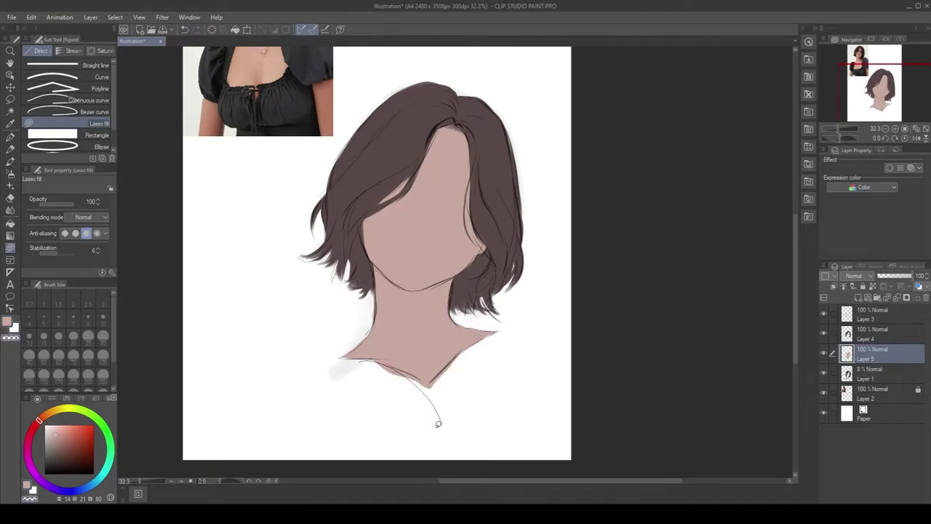
{"action": "scroll", "coordinate": [377, 253], "scroll_direction": "up", "scroll_amount": 3}
Sample the brown on the hair layer and soften the hairline at the forehead with the fuzzy brush at size 100
{"action": "key", "text": "alt+bracketright"}
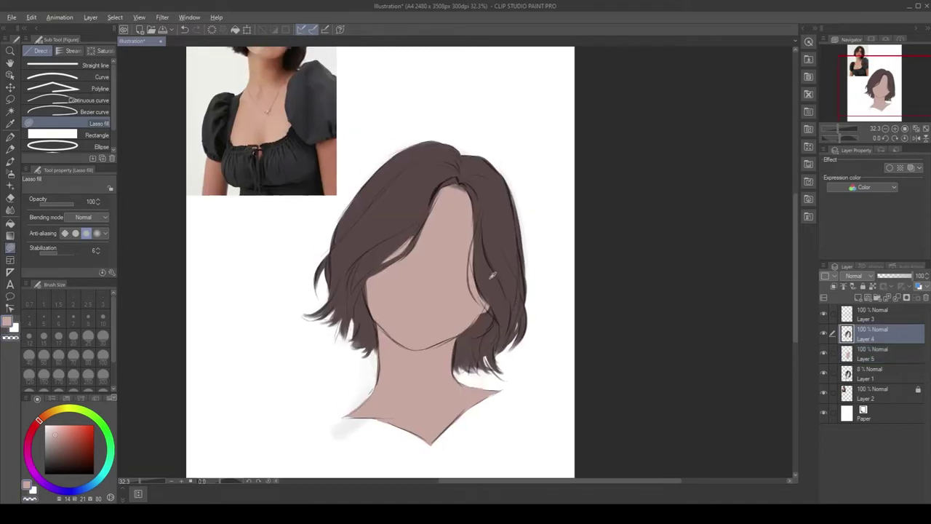
{"action": "left_click", "coordinate": [492, 270], "text": "alt"}
{"action": "key", "text": "p"}
{"action": "mouse_move", "coordinate": [492, 270]}
{"action": "left_mouse_down"}
{"action": "mouse_move", "coordinate": [503, 324]}
{"action": "mouse_move", "coordinate": [475, 277]}
{"action": "left_mouse_up"}
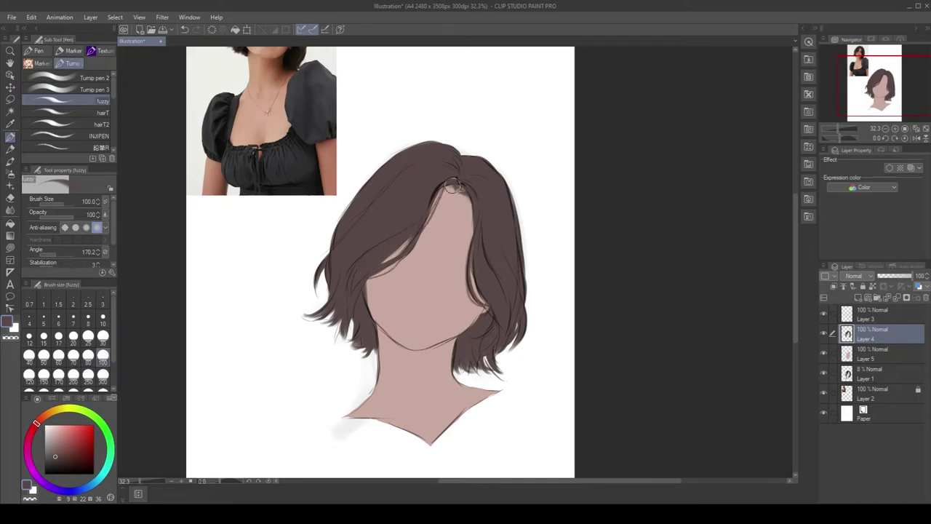
Add a layer clipped to the hair colour and shade the outer hair in darker brown with Turnip pen 2 at size 400
{"action": "left_click", "coordinate": [858, 298]}
{"action": "left_click_drag", "start_coordinate": [486, 266], "coordinate": [456, 309]}
{"action": "left_click", "coordinate": [457, 309], "text": "alt"}
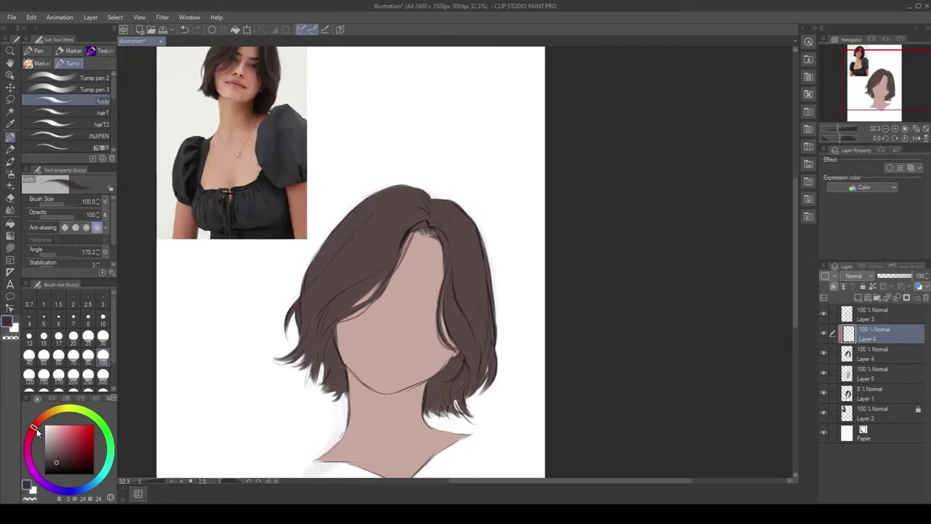
{"action": "key", "text": "comma"}
{"action": "key", "text": "comma"}
{"action": "scroll", "coordinate": [495, 228], "scroll_direction": "up", "scroll_amount": 2}
{"action": "key", "text": "bracketright"}
{"action": "mouse_move", "coordinate": [451, 218]}
{"action": "left_mouse_down"}
{"action": "mouse_move", "coordinate": [513, 364]}
{"action": "mouse_move", "coordinate": [473, 473]}
{"action": "left_mouse_up"}
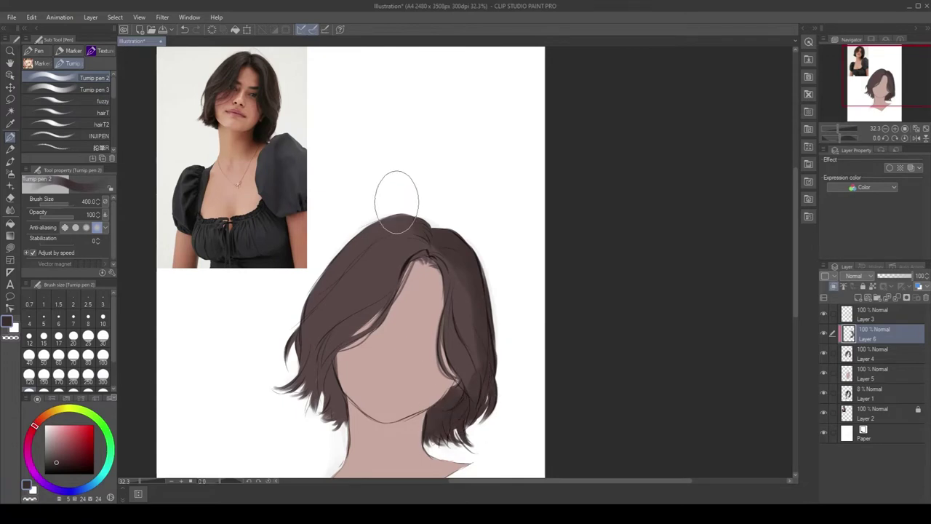
{"action": "left_click_drag", "start_coordinate": [390, 191], "coordinate": [354, 414]}
Reduce the brush size to 150 and build up dark and lighter brown shading along the strands on both sides of the hair
{"action": "key", "text": "bracketleft"}
{"action": "key", "text": "bracketleft"}
{"action": "key", "text": "bracketleft"}
{"action": "key", "text": "bracketleft"}
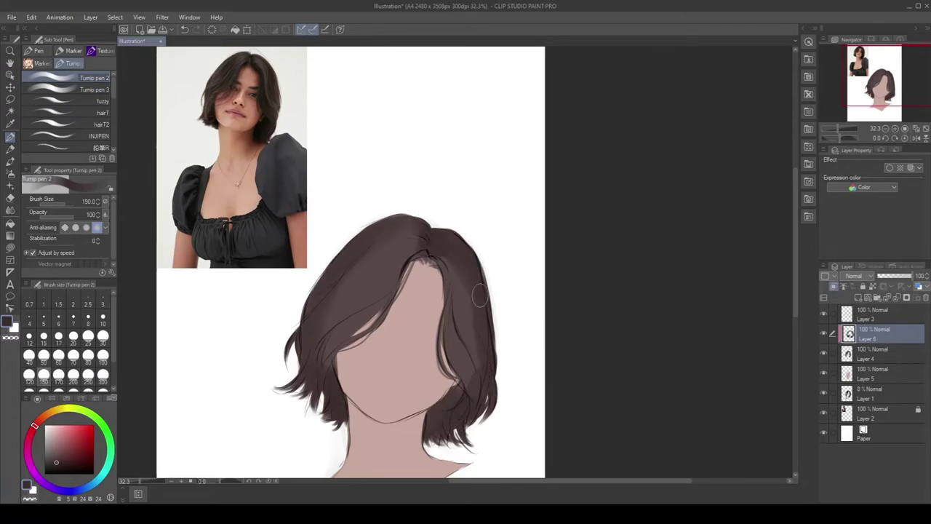
{"action": "mouse_move", "coordinate": [460, 289]}
{"action": "left_mouse_down"}
{"action": "mouse_move", "coordinate": [483, 333]}
{"action": "mouse_move", "coordinate": [474, 411]}
{"action": "left_mouse_up"}
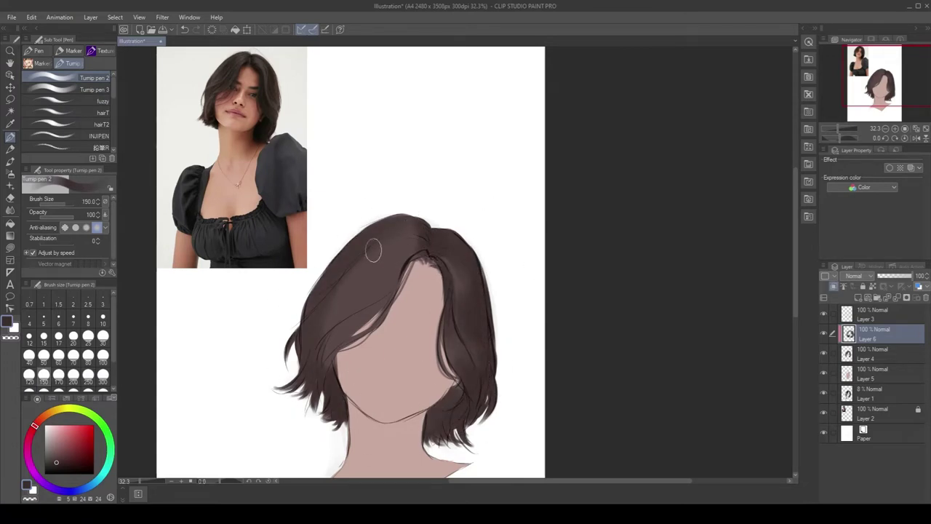
{"action": "mouse_move", "coordinate": [372, 251]}
{"action": "left_mouse_down"}
{"action": "mouse_move", "coordinate": [357, 272]}
{"action": "mouse_move", "coordinate": [354, 327]}
{"action": "left_mouse_up"}
{"action": "left_click_drag", "start_coordinate": [335, 267], "coordinate": [324, 364]}
{"action": "left_click_drag", "start_coordinate": [324, 318], "coordinate": [341, 304]}
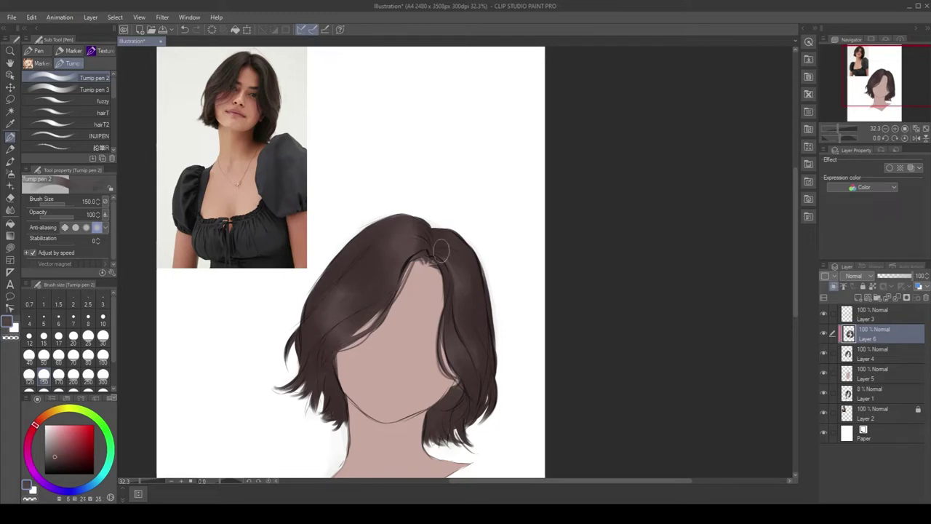
Sample a darker brown and shade the hair beside the jaw and neck with Turnip pen 2 at size 80
{"action": "key", "text": "bracketleft"}
{"action": "key", "text": "bracketleft"}
{"action": "key", "text": "bracketleft"}
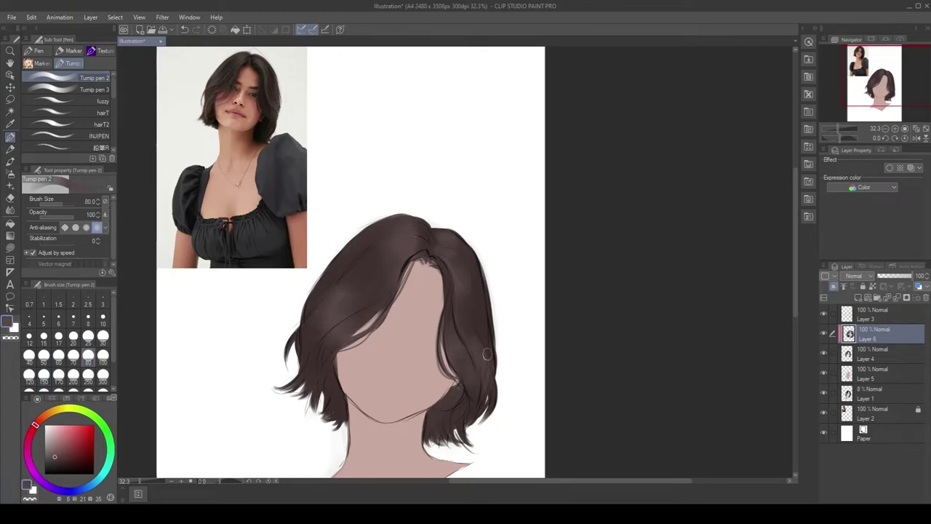
{"action": "left_click", "coordinate": [478, 397], "text": "alt"}
{"action": "left_click", "coordinate": [478, 397], "text": "alt"}
{"action": "left_click_drag", "start_coordinate": [454, 386], "coordinate": [435, 434]}
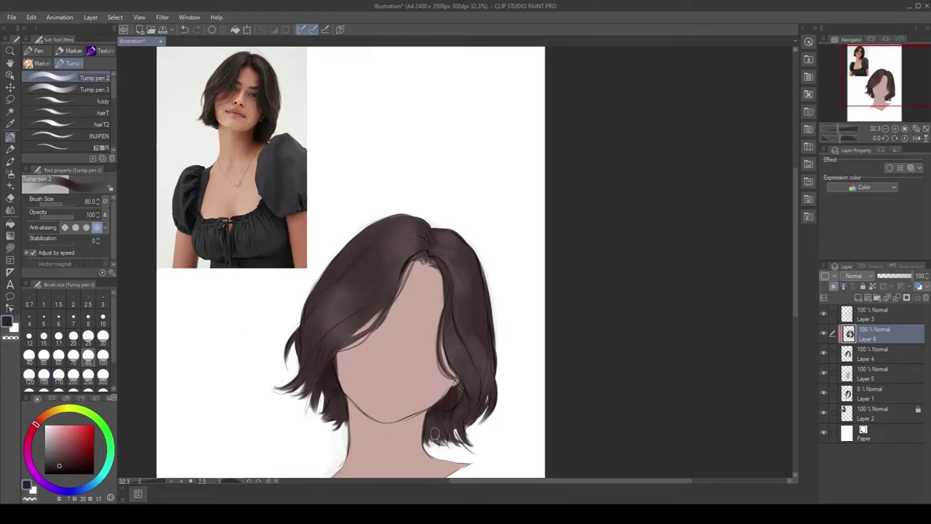
Reduce the brush size to 50 and paint dark strands down the right-hand hair and around the parting
{"action": "key", "text": "bracketleft"}
{"action": "key", "text": "bracketleft"}
{"action": "key", "text": "bracketleft"}
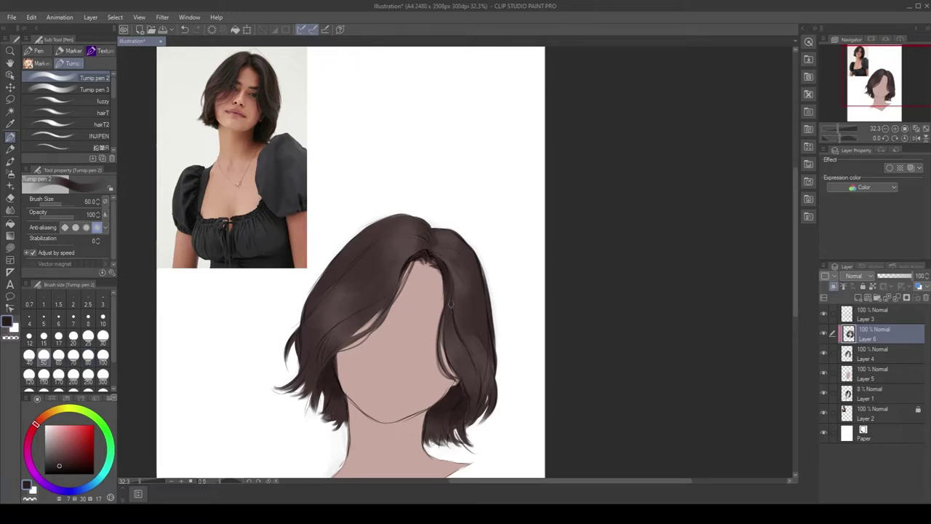
{"action": "left_click_drag", "start_coordinate": [466, 396], "coordinate": [471, 347]}
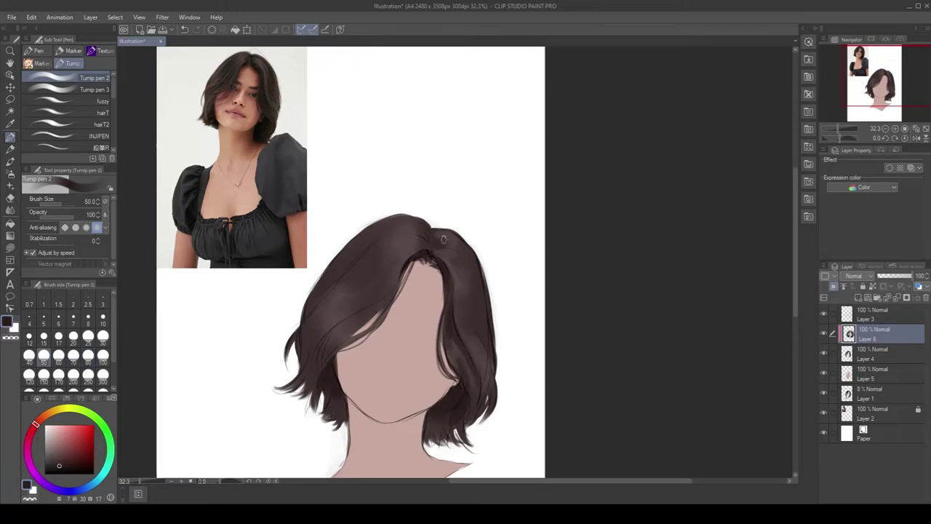
{"action": "left_click_drag", "start_coordinate": [421, 249], "coordinate": [469, 271]}
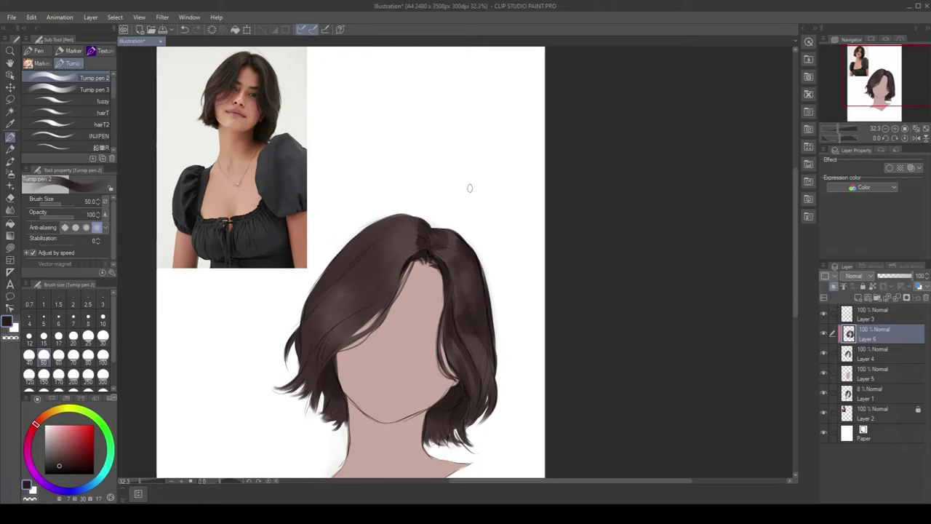
Paint dark strands along the left-hand hair, from the crown past the fringe to the outer edge
{"action": "mouse_move", "coordinate": [401, 259]}
{"action": "left_mouse_down"}
{"action": "mouse_move", "coordinate": [395, 228]}
{"action": "mouse_move", "coordinate": [356, 307]}
{"action": "left_mouse_up"}
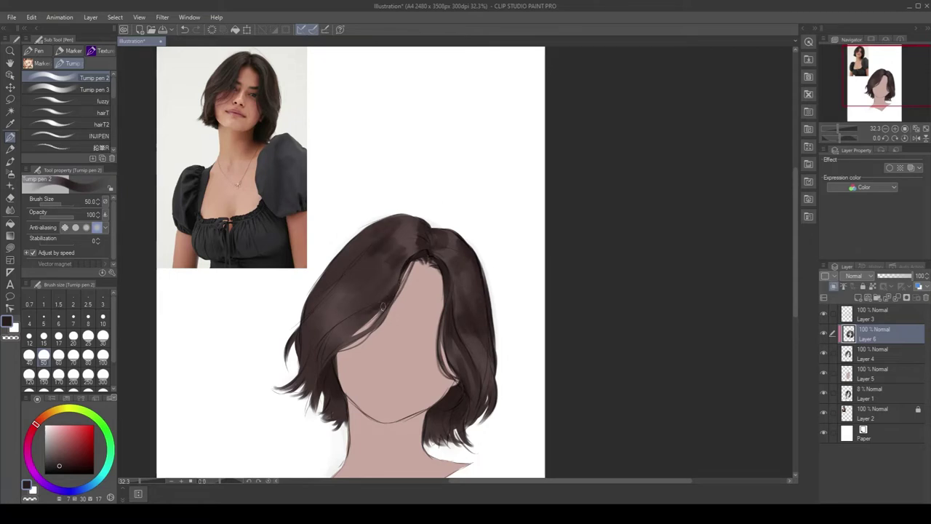
{"action": "left_click_drag", "start_coordinate": [363, 283], "coordinate": [325, 312]}
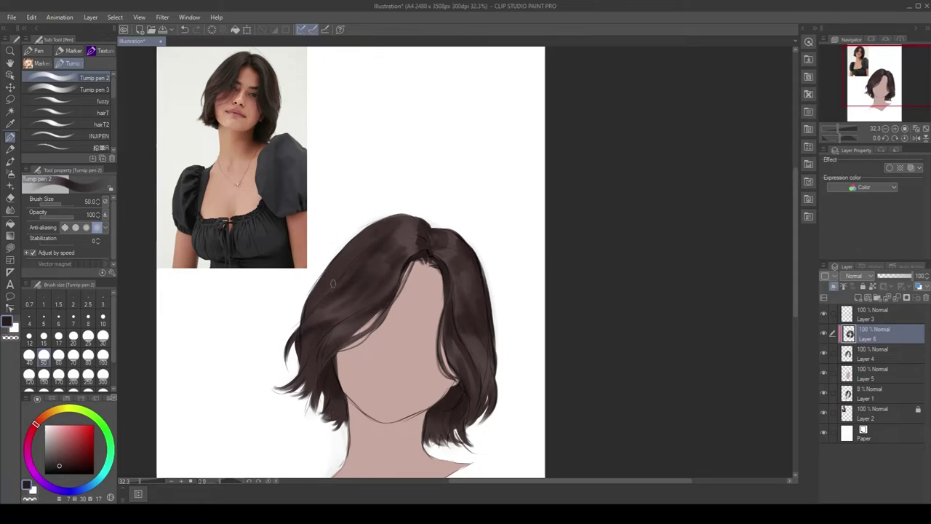
{"action": "mouse_move", "coordinate": [356, 245]}
{"action": "left_mouse_down"}
{"action": "mouse_move", "coordinate": [317, 292]}
{"action": "mouse_move", "coordinate": [306, 370]}
{"action": "left_mouse_up"}
Choose a darker brown and deepen the shadows down the right-hand hair with the brush at size 70
{"action": "left_click", "coordinate": [62, 468]}
{"action": "left_click", "coordinate": [73, 354]}
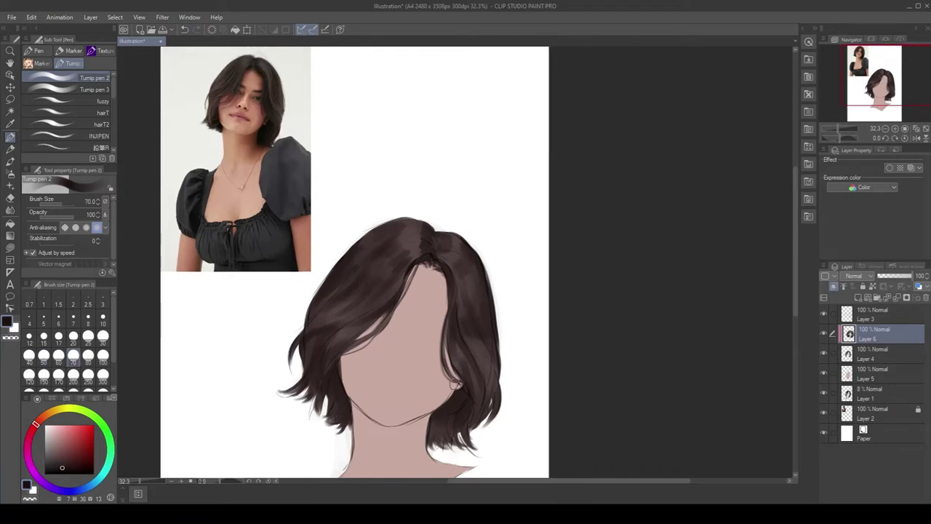
{"action": "left_click_drag", "start_coordinate": [440, 239], "coordinate": [498, 373]}
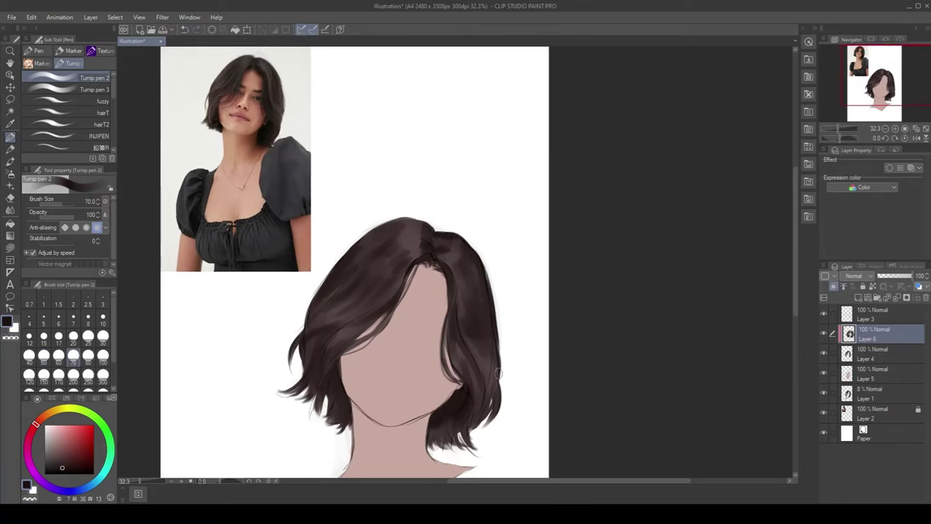
Add crisp dark strands across the crown, parting and both sides of the hair with the hairT2 brush at size 60
{"action": "scroll", "coordinate": [381, 234], "scroll_direction": "down", "scroll_amount": 2}
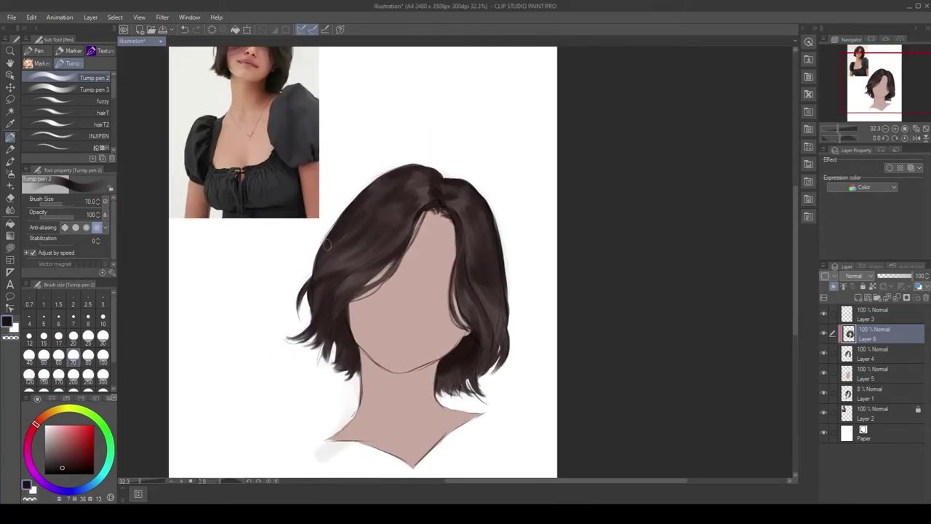
{"action": "left_click", "coordinate": [66, 124]}
{"action": "key", "text": "ctrl+plus"}
{"action": "left_click_drag", "start_coordinate": [296, 261], "coordinate": [380, 198]}
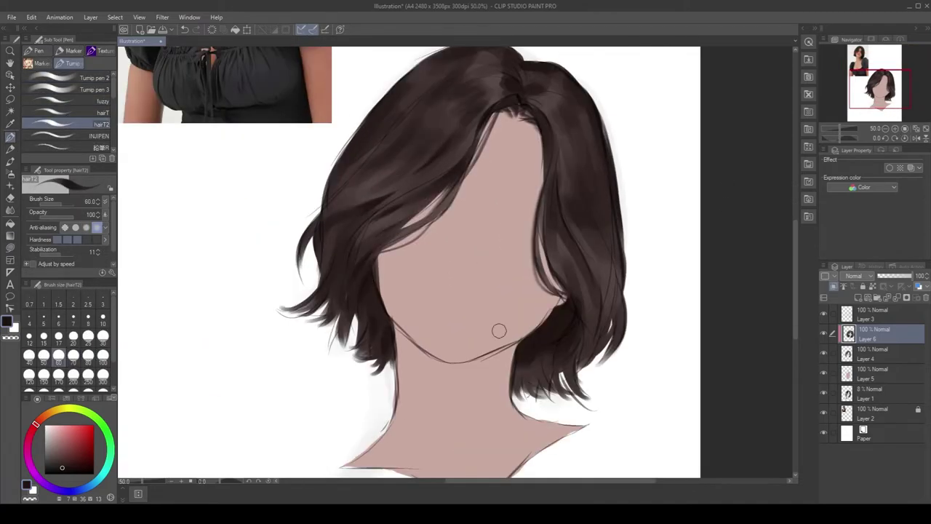
{"action": "left_click_drag", "start_coordinate": [499, 328], "coordinate": [423, 230]}
{"action": "left_click_drag", "start_coordinate": [486, 72], "coordinate": [461, 196]}
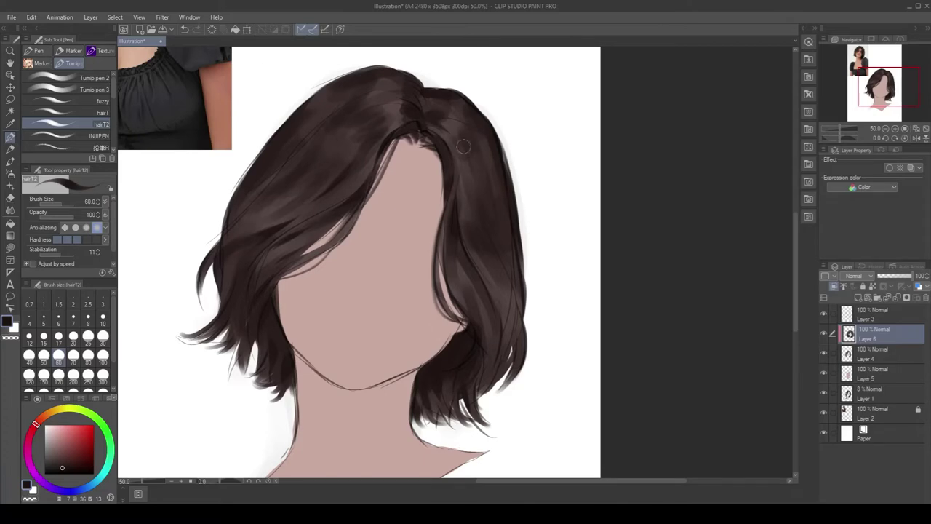
{"action": "left_click_drag", "start_coordinate": [389, 118], "coordinate": [405, 156]}
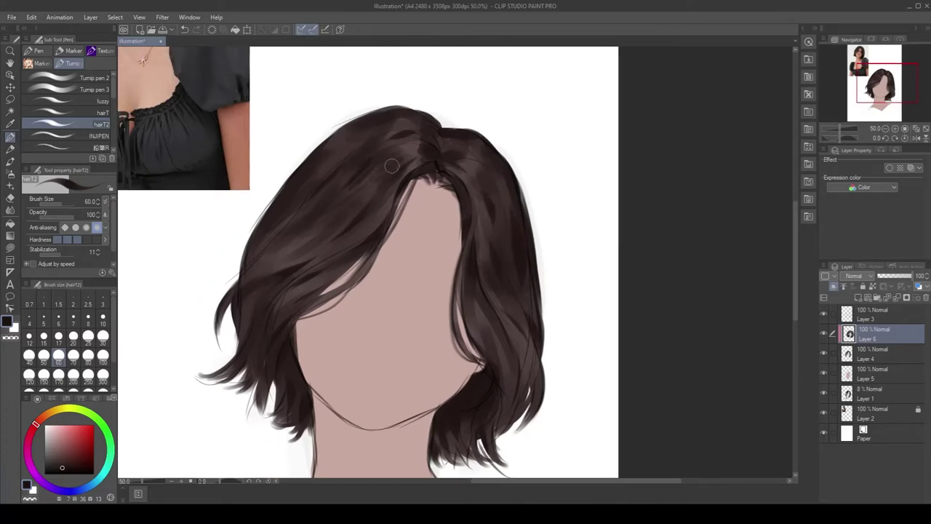
{"action": "left_click_drag", "start_coordinate": [289, 215], "coordinate": [343, 190]}
Add a clipped layer above the hair shading and paint lighter brown strands with hairT2 at size 60
{"action": "key", "text": "ctrl+shift+n"}
{"action": "left_click_drag", "start_coordinate": [605, 255], "coordinate": [582, 316]}
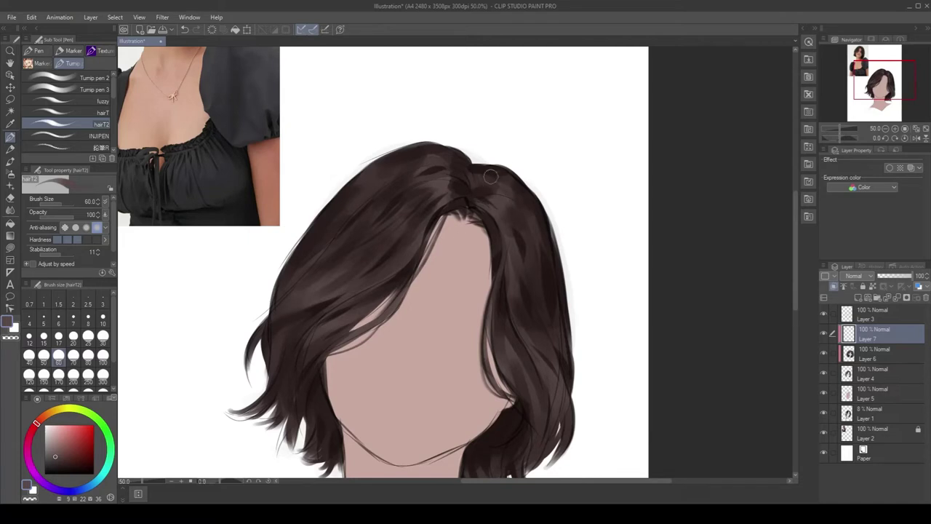
{"action": "left_click_drag", "start_coordinate": [510, 365], "coordinate": [491, 296]}
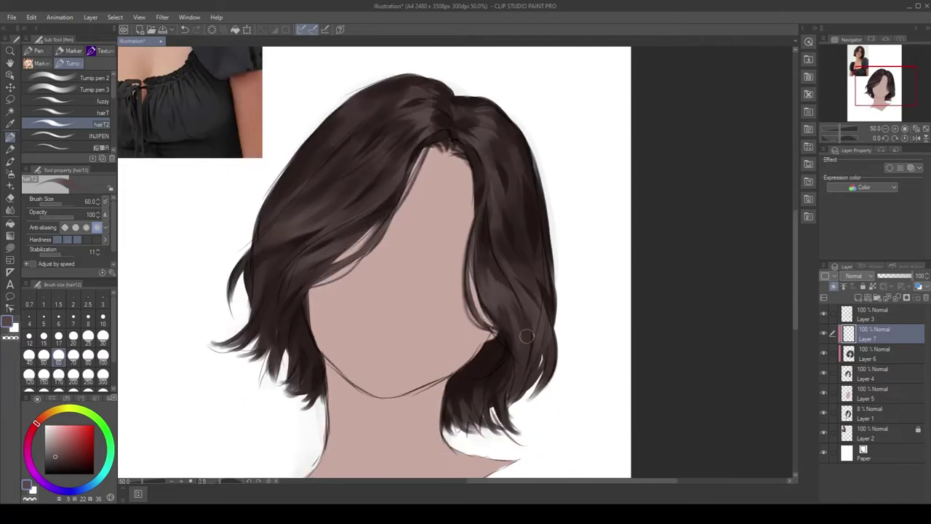
{"action": "mouse_move", "coordinate": [500, 177]}
{"action": "left_mouse_down"}
{"action": "mouse_move", "coordinate": [565, 203]}
{"action": "mouse_move", "coordinate": [509, 207]}
{"action": "left_mouse_up"}
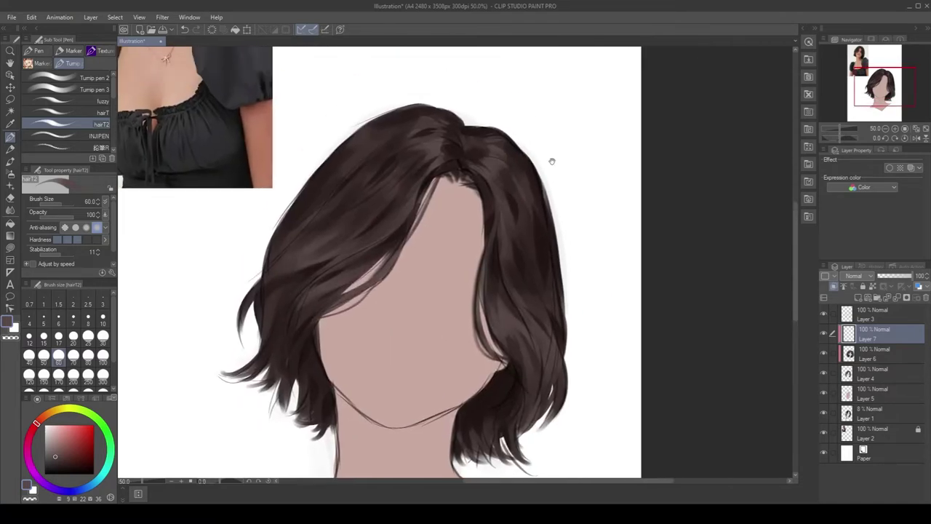
Sample light and dark browns from the hair and refine the left-hand fringe and lower strands with the hairT brush at size 60
{"action": "left_click", "coordinate": [405, 196], "text": "alt"}
{"action": "left_click", "coordinate": [66, 112]}
{"action": "left_click", "coordinate": [404, 196], "text": "alt"}
{"action": "key", "text": "bracketright"}
{"action": "key", "text": "bracketright"}
{"action": "key", "text": "bracketright"}
{"action": "key", "text": "bracketright"}
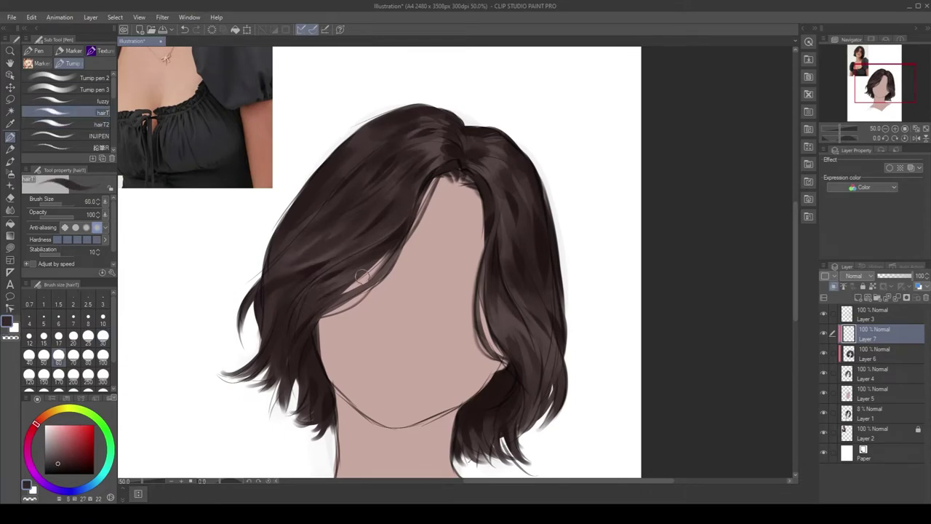
{"action": "left_click", "coordinate": [320, 306], "text": "alt"}
{"action": "left_click", "coordinate": [331, 315], "text": "alt"}
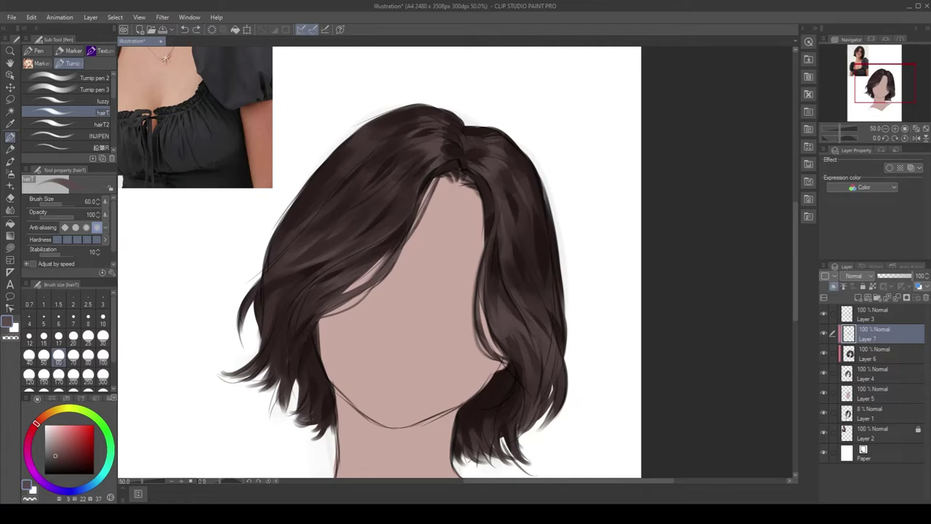
{"action": "left_click", "coordinate": [295, 348], "text": "alt"}
Recolour the hair lines dark brown on the line art layer and merge it with the clipped hair shading layers
{"action": "left_click", "coordinate": [873, 313]}
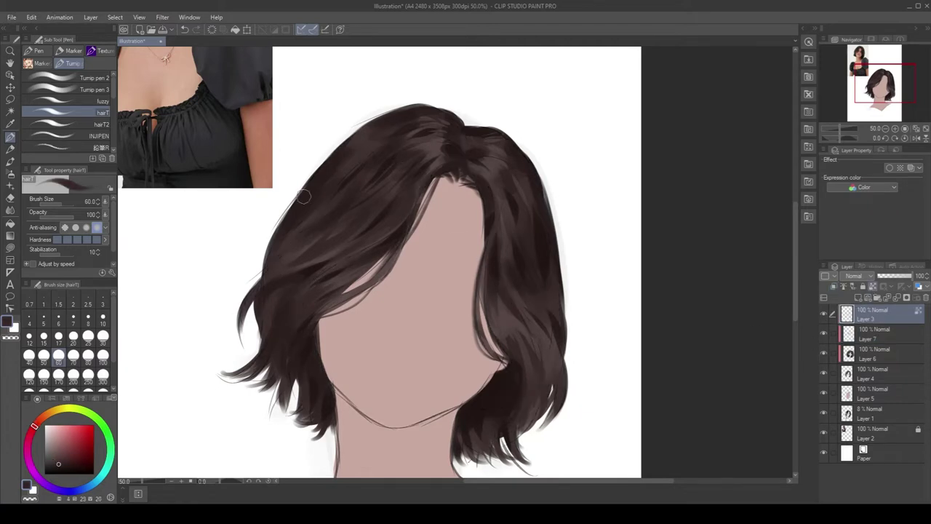
{"action": "scroll", "coordinate": [429, 147], "scroll_direction": "down", "scroll_amount": 1}
{"action": "left_click", "coordinate": [871, 336]}
{"action": "left_click", "coordinate": [894, 298]}
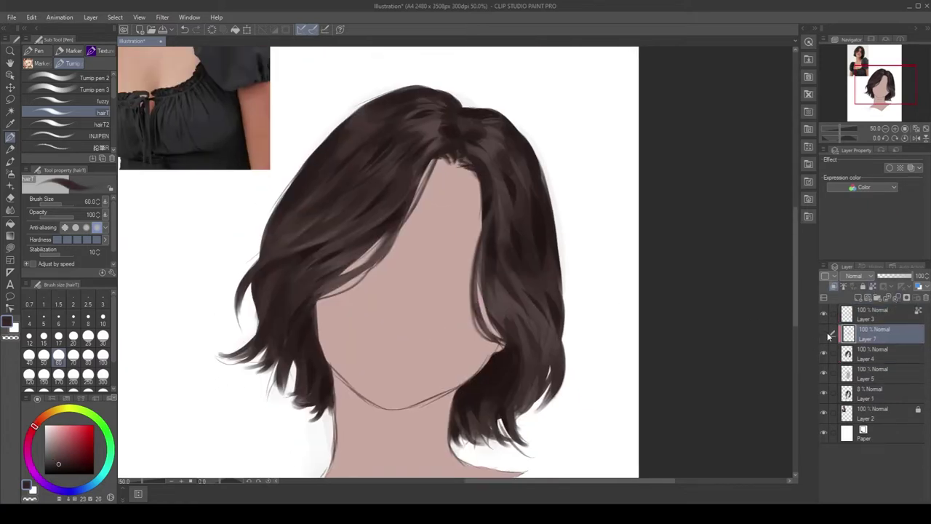
{"action": "left_click", "coordinate": [885, 299]}
Pick a reddish brown and glaze warm tones over the outer hair and ends with Turnip pen 2 at size 120
{"action": "mouse_move", "coordinate": [369, 227]}
{"action": "left_mouse_down"}
{"action": "mouse_move", "coordinate": [411, 235]}
{"action": "mouse_move", "coordinate": [389, 227]}
{"action": "left_mouse_up"}
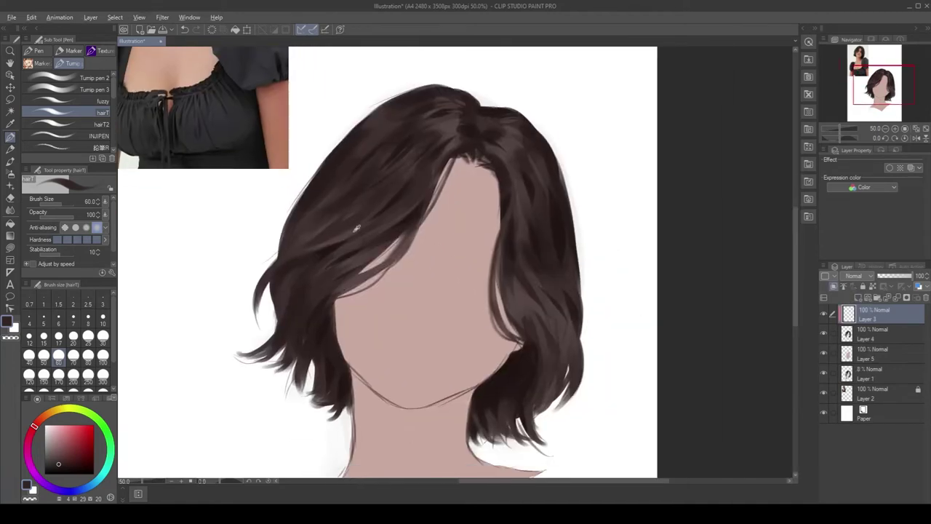
{"action": "left_click", "coordinate": [60, 454]}
{"action": "left_click", "coordinate": [80, 88]}
{"action": "left_click", "coordinate": [80, 78]}
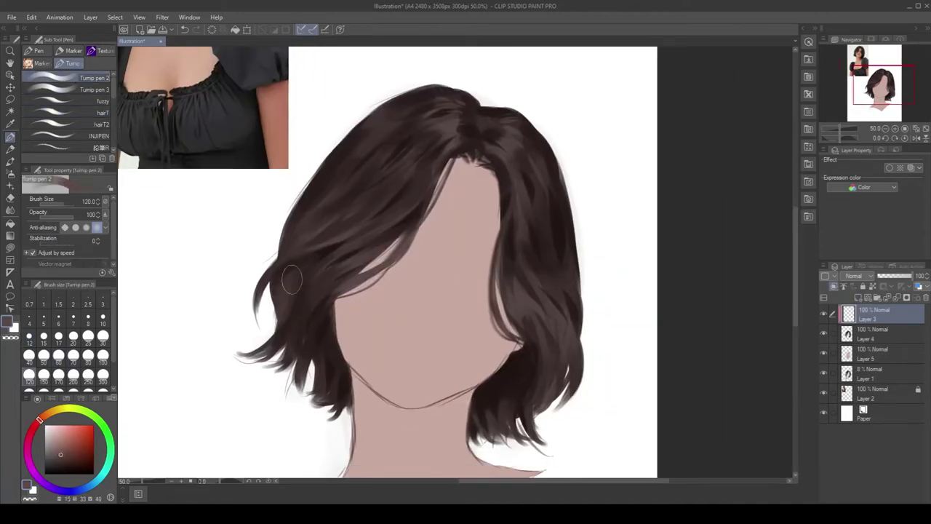
{"action": "scroll", "coordinate": [264, 240], "scroll_direction": "up", "scroll_amount": 3}
{"action": "left_click_drag", "start_coordinate": [543, 335], "coordinate": [529, 221]}
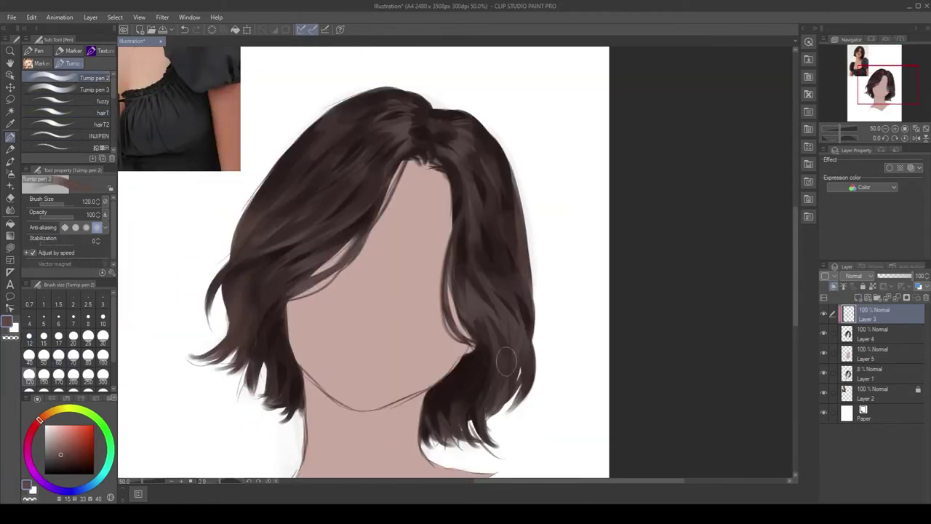
{"action": "mouse_move", "coordinate": [390, 308]}
{"action": "left_mouse_down"}
{"action": "mouse_move", "coordinate": [412, 265]}
{"action": "mouse_move", "coordinate": [400, 343]}
{"action": "mouse_move", "coordinate": [421, 303]}
{"action": "left_mouse_up"}
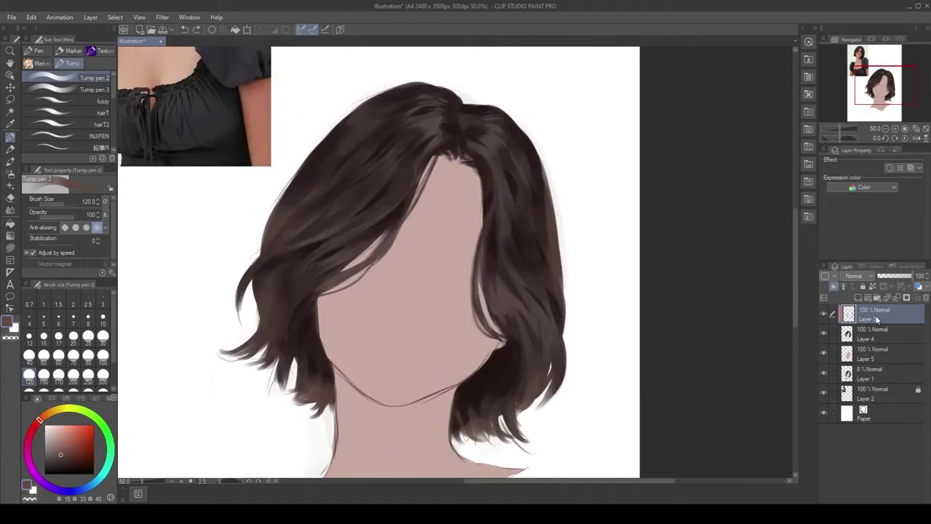
Merge the clipped shading into the hair colour layer and paint dark strands through the lower left hair with hairT2 at size 60
{"action": "left_click", "coordinate": [897, 298]}
{"action": "left_click", "coordinate": [80, 124]}
{"action": "left_click", "coordinate": [264, 300], "text": "alt"}
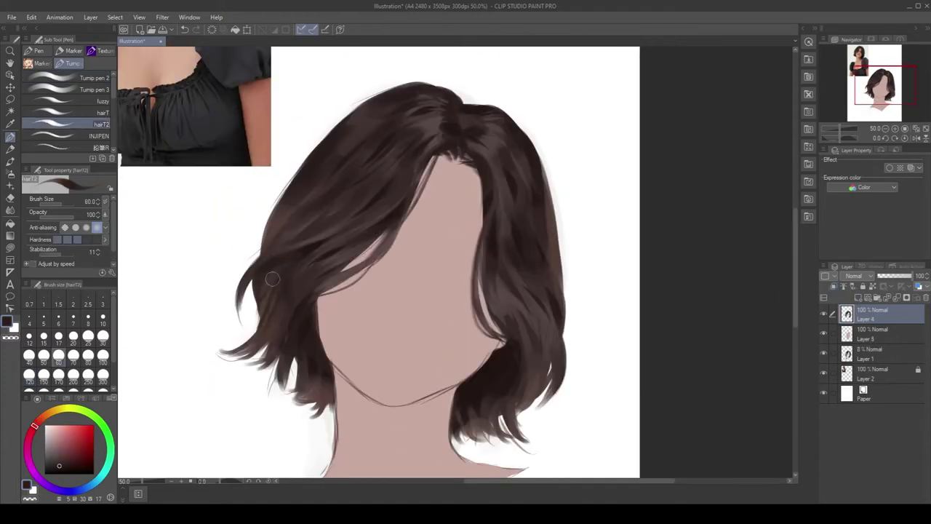
{"action": "key", "text": "bracketleft"}
{"action": "key", "text": "bracketleft"}
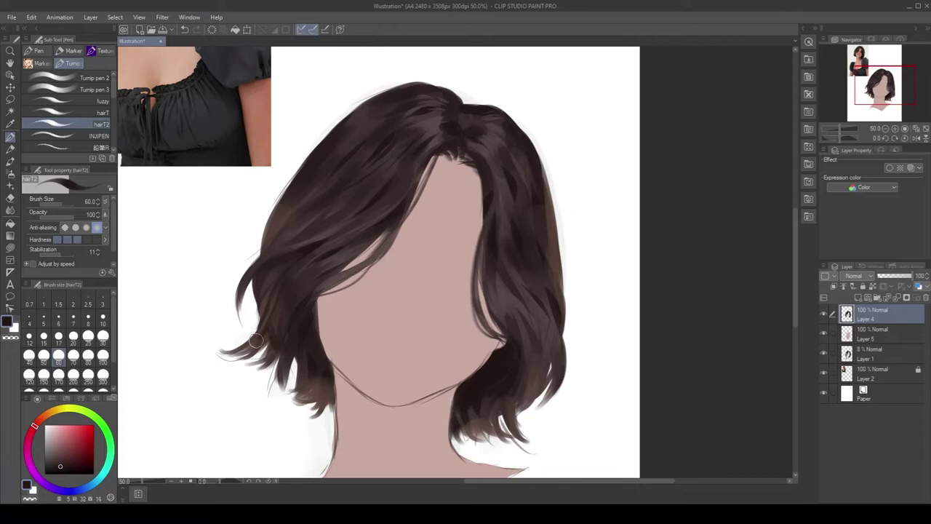
{"action": "left_click", "coordinate": [294, 393], "text": "alt"}
Sample browns from the hair and define strands along the left fringe and around the parting
{"action": "left_click", "coordinate": [396, 213], "text": "alt"}
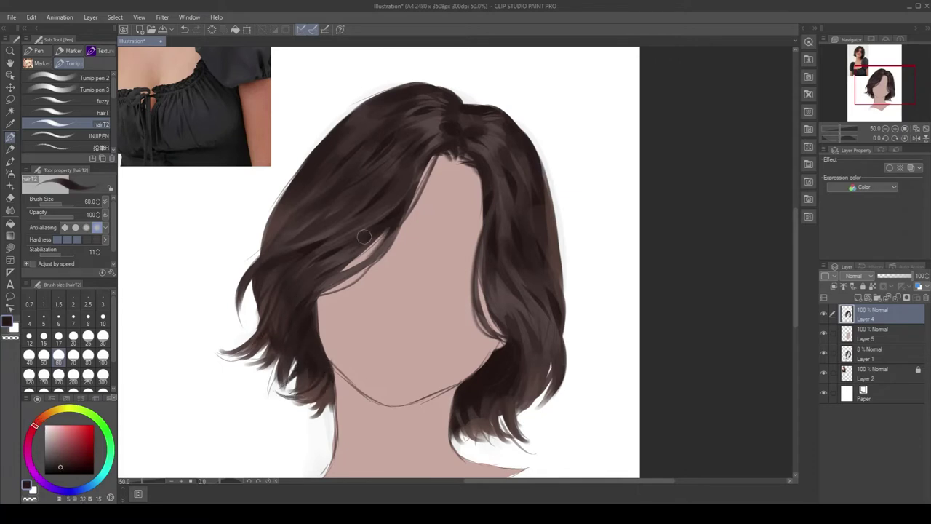
{"action": "left_click", "coordinate": [417, 164], "text": "alt"}
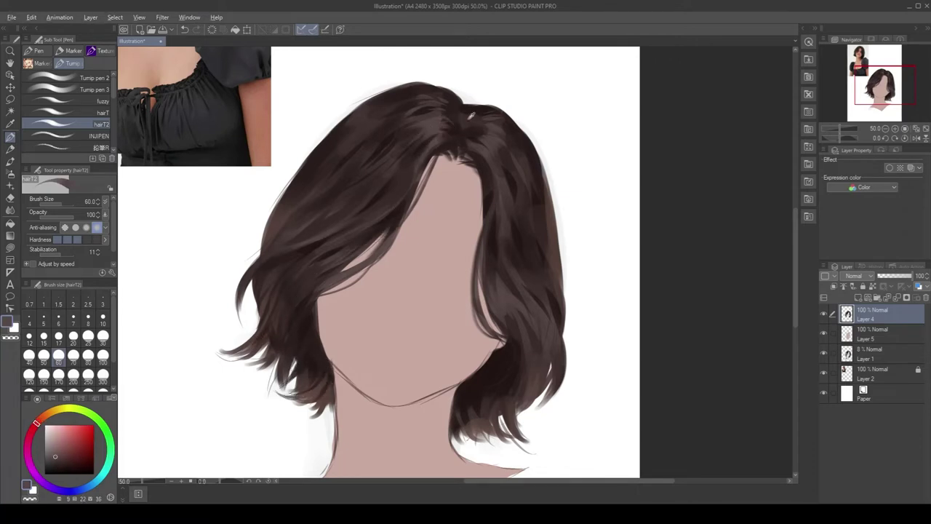
{"action": "left_click", "coordinate": [471, 115], "text": "alt"}
{"action": "left_click_drag", "start_coordinate": [460, 119], "coordinate": [441, 149]}
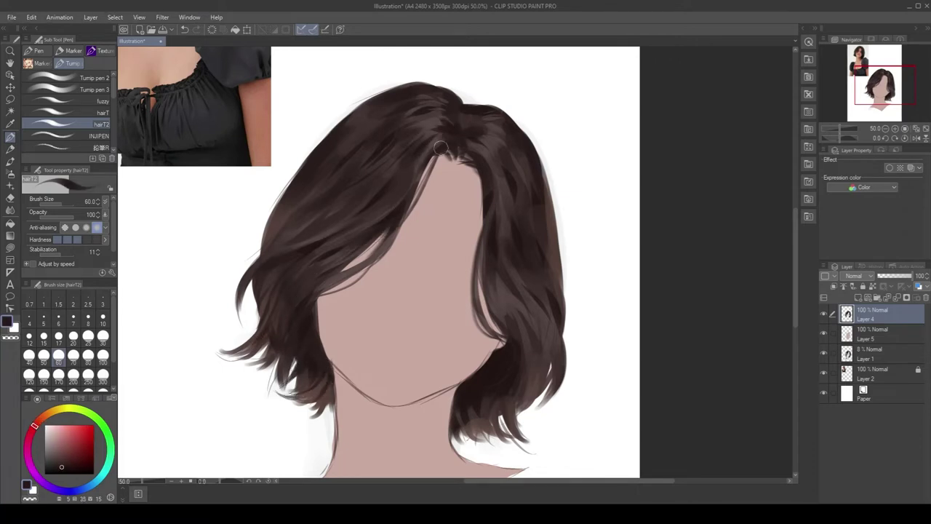
Sample light and dark browns and sharpen the strands through the middle and lower part of the right-hand hair
{"action": "left_click", "coordinate": [531, 280], "text": "alt"}
{"action": "left_click", "coordinate": [508, 248], "text": "alt"}
{"action": "left_click", "coordinate": [558, 325], "text": "alt"}
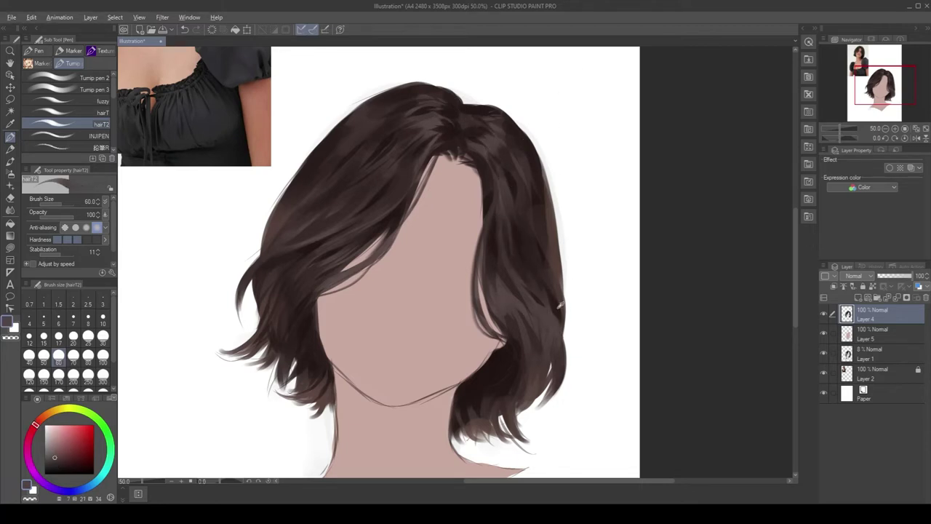
{"action": "left_click", "coordinate": [557, 353], "text": "alt"}
{"action": "left_click_drag", "start_coordinate": [547, 304], "coordinate": [531, 364]}
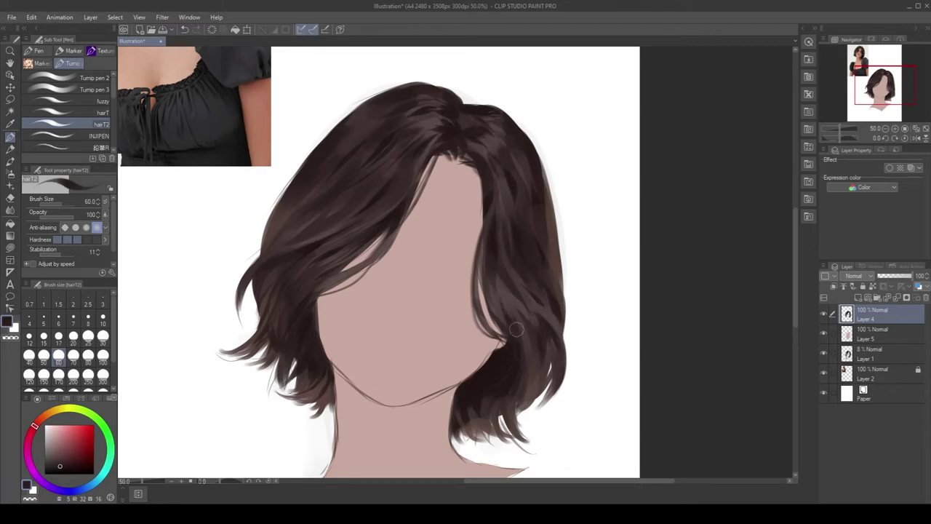
Sample a dark brown and paint thin loose strands along the outer edge of the right-hand hair
{"action": "left_click", "coordinate": [540, 220], "text": "alt"}
{"action": "left_click_drag", "start_coordinate": [541, 218], "coordinate": [560, 268]}
{"action": "left_click_drag", "start_coordinate": [544, 161], "coordinate": [566, 284]}
{"action": "left_click_drag", "start_coordinate": [560, 229], "coordinate": [567, 338]}
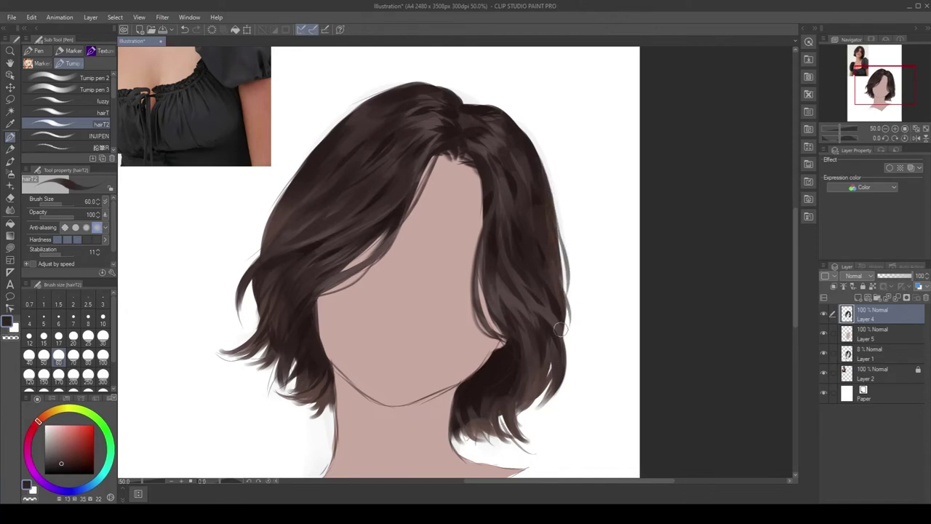
Sample hair browns and paint darker, fuller ends on the right-hand hair beside the neck
{"action": "left_click", "coordinate": [568, 337], "text": "alt"}
{"action": "left_click", "coordinate": [546, 343], "text": "alt"}
{"action": "mouse_move", "coordinate": [500, 388]}
{"action": "left_mouse_down"}
{"action": "mouse_move", "coordinate": [504, 350]}
{"action": "mouse_move", "coordinate": [490, 398]}
{"action": "left_mouse_up"}
{"action": "left_click_drag", "start_coordinate": [520, 349], "coordinate": [504, 402]}
{"action": "left_click", "coordinate": [502, 393], "text": "alt"}
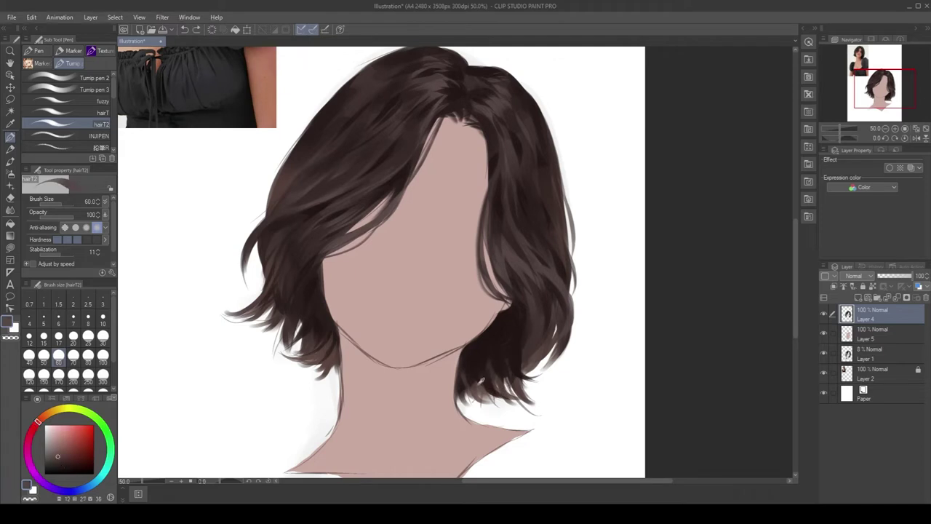
Refine the right-hand hair tips beside the neck and trim the wispy outer tip on the left using the transparent colour
{"action": "left_click_drag", "start_coordinate": [480, 348], "coordinate": [467, 388]}
{"action": "left_click_drag", "start_coordinate": [538, 377], "coordinate": [535, 404]}
{"action": "left_click_drag", "start_coordinate": [486, 389], "coordinate": [508, 406]}
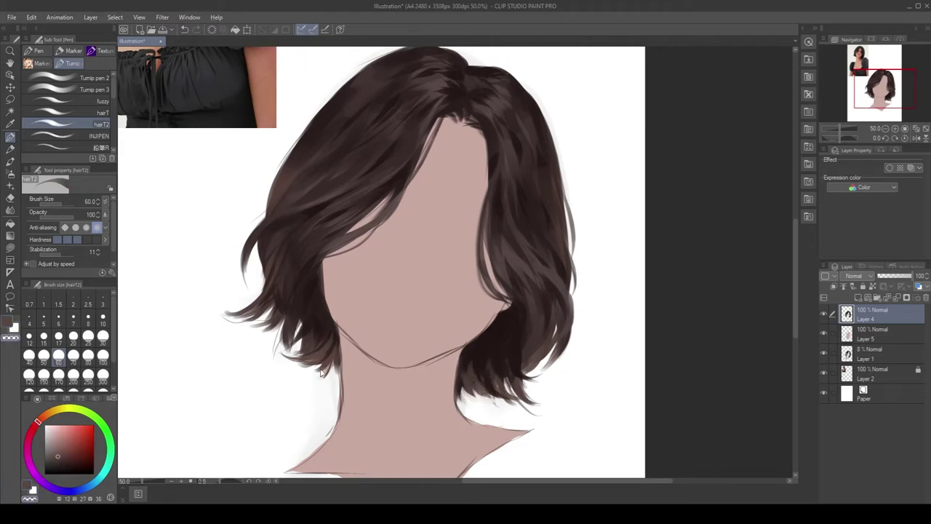
{"action": "key", "text": "c"}
{"action": "mouse_move", "coordinate": [286, 320]}
{"action": "left_mouse_down"}
{"action": "mouse_move", "coordinate": [264, 337]}
{"action": "mouse_move", "coordinate": [221, 326]}
{"action": "left_mouse_up"}
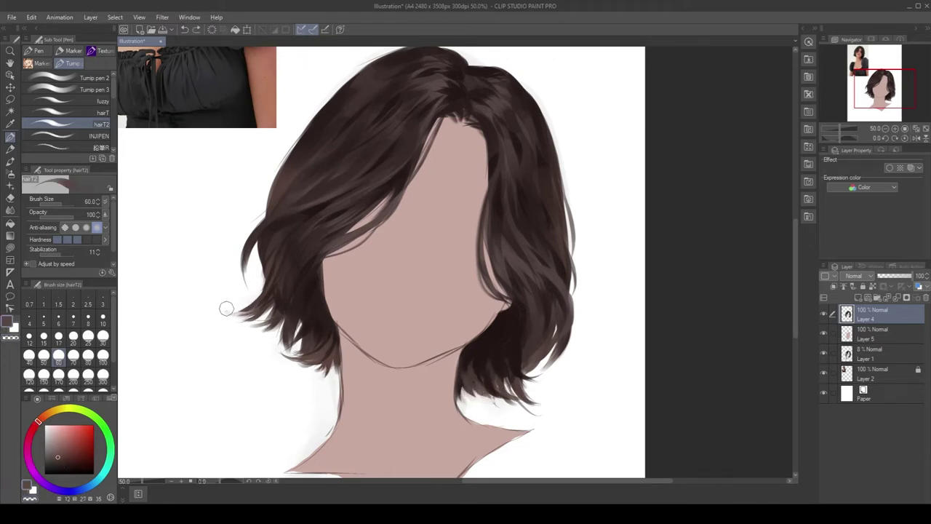
Sample hair browns and paint thin loose strands around the outward flick on the left-hand hair
{"action": "left_click", "coordinate": [251, 260], "text": "alt"}
{"action": "left_click_drag", "start_coordinate": [248, 255], "coordinate": [260, 317]}
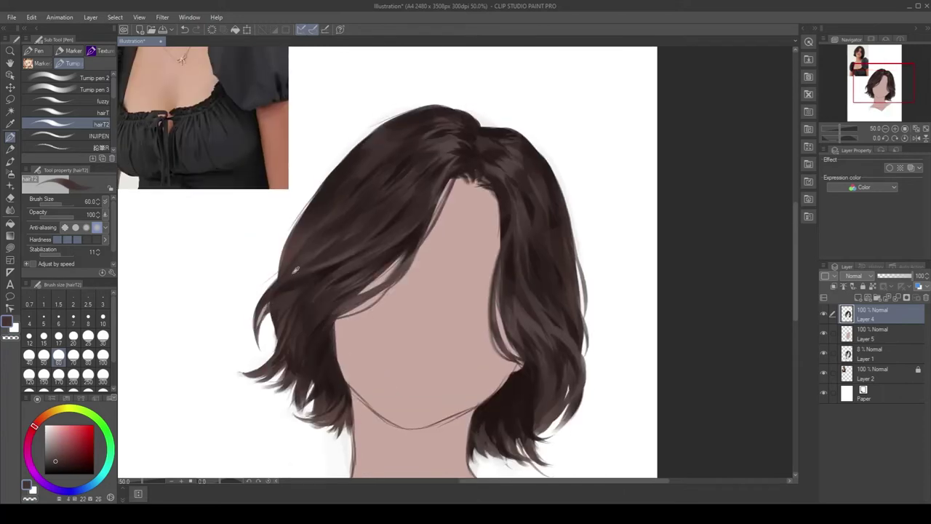
{"action": "left_click", "coordinate": [318, 250], "text": "alt"}
{"action": "left_click_drag", "start_coordinate": [278, 270], "coordinate": [255, 313]}
{"action": "left_click", "coordinate": [262, 304], "text": "alt"}
Sample a dark brown and paint fine strands along the upper outer edge of the left-hand hair
{"action": "left_click", "coordinate": [291, 238], "text": "alt"}
{"action": "left_click_drag", "start_coordinate": [304, 211], "coordinate": [274, 284]}
{"action": "left_click_drag", "start_coordinate": [371, 132], "coordinate": [316, 197]}
{"action": "left_click_drag", "start_coordinate": [329, 176], "coordinate": [293, 263]}
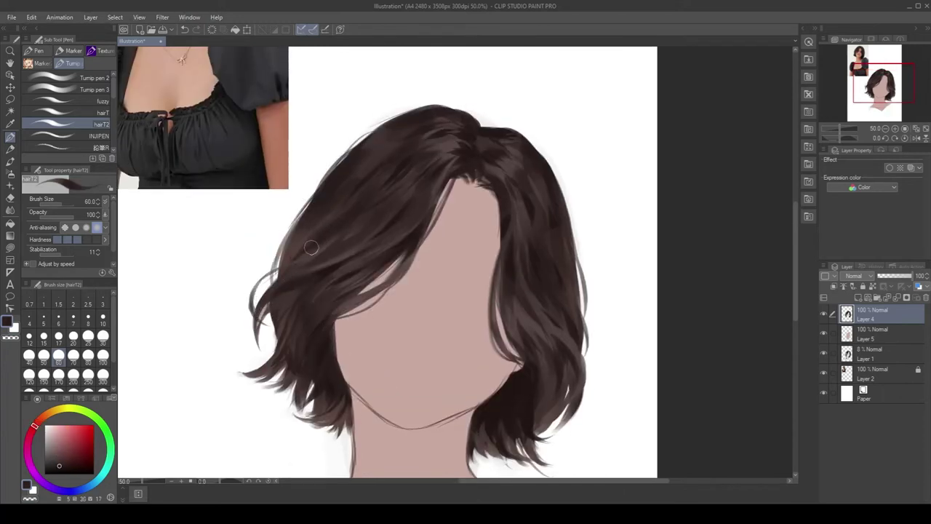
Deepen the dark strands around the parting and paint fine strands over the crown and down the right-hand outer edge
{"action": "mouse_move", "coordinate": [460, 159]}
{"action": "left_mouse_down"}
{"action": "mouse_move", "coordinate": [456, 177]}
{"action": "mouse_move", "coordinate": [404, 145]}
{"action": "mouse_move", "coordinate": [446, 222]}
{"action": "left_mouse_up"}
{"action": "left_click", "coordinate": [451, 193], "text": "alt"}
{"action": "left_click_drag", "start_coordinate": [430, 153], "coordinate": [444, 217]}
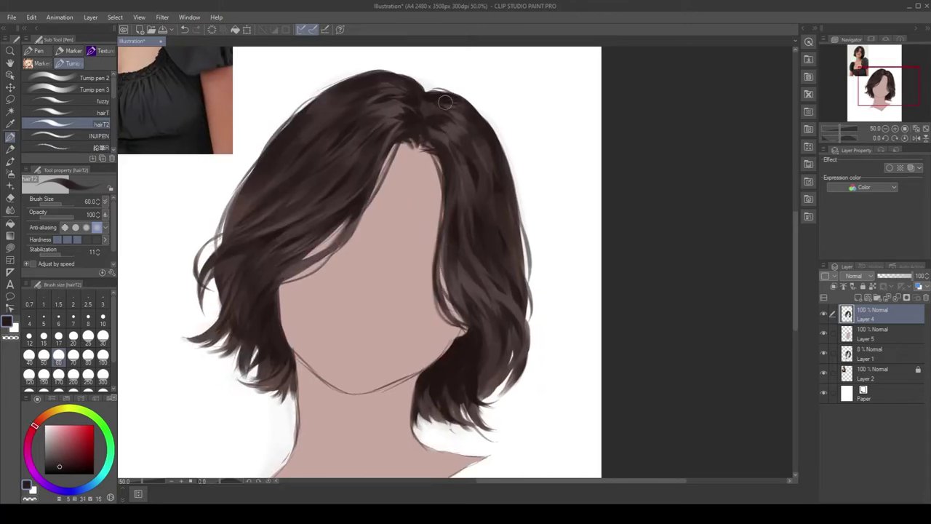
{"action": "left_click_drag", "start_coordinate": [446, 103], "coordinate": [520, 235]}
{"action": "left_click_drag", "start_coordinate": [375, 77], "coordinate": [477, 137]}
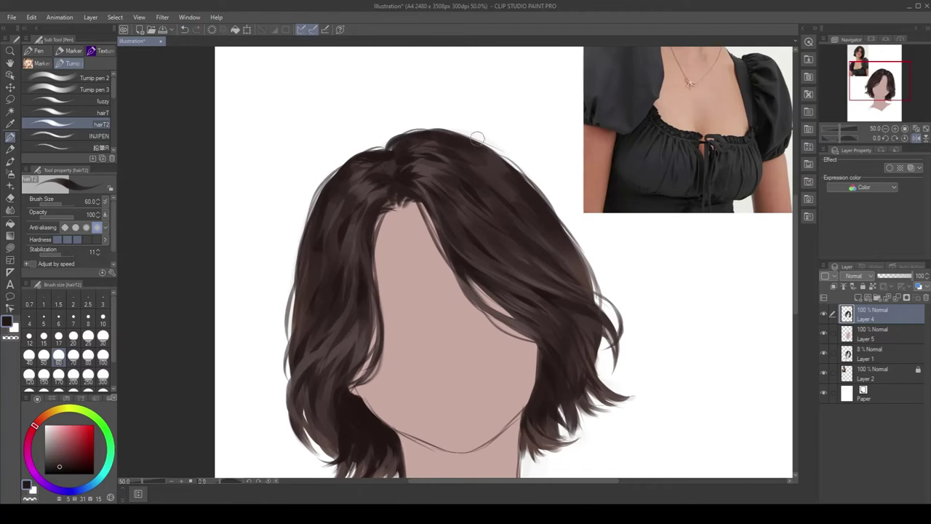
Sample lighter and darker hair browns and add loose strands to the outer edges on both sides of the mirrored hair
{"action": "left_click", "coordinate": [586, 320], "text": "alt"}
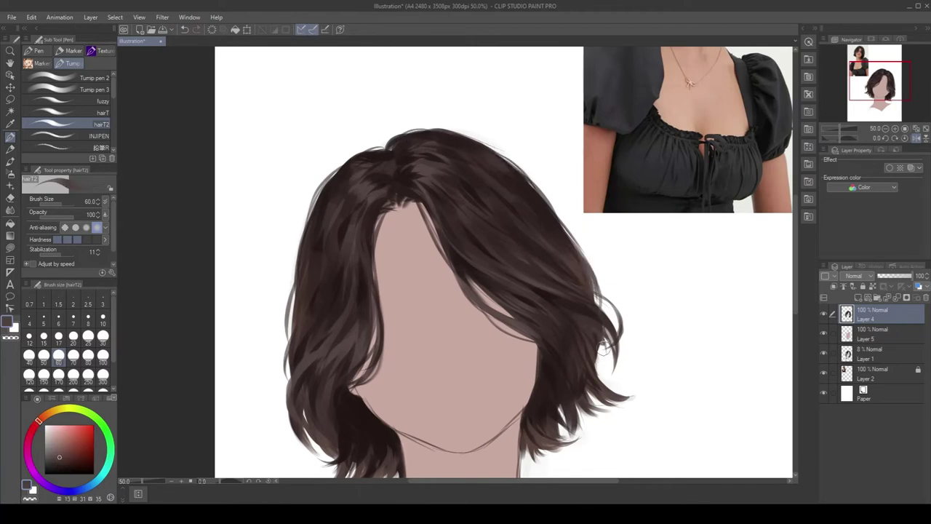
{"action": "left_click_drag", "start_coordinate": [604, 342], "coordinate": [609, 372]}
{"action": "left_click_drag", "start_coordinate": [610, 372], "coordinate": [600, 275]}
{"action": "left_click", "coordinate": [276, 291], "text": "alt"}
{"action": "left_click_drag", "start_coordinate": [287, 272], "coordinate": [280, 331]}
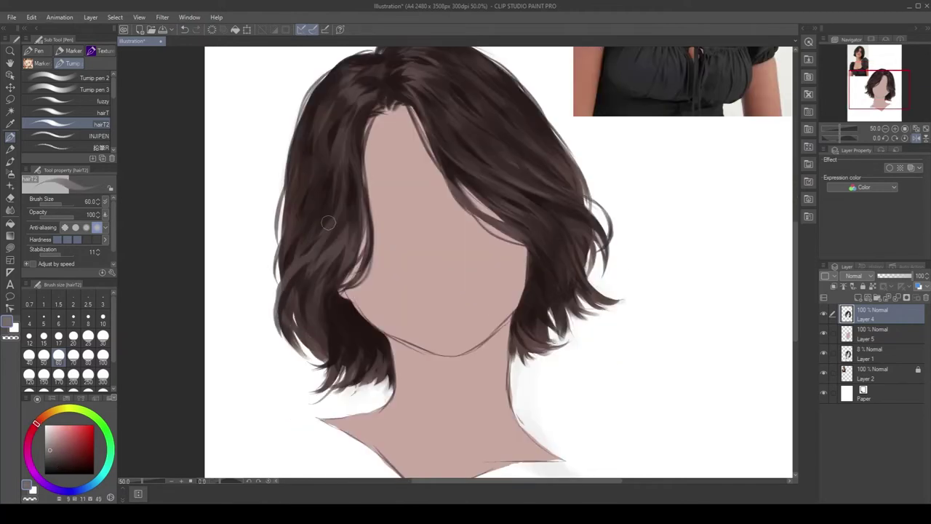
{"action": "left_click", "coordinate": [362, 103], "text": "alt"}
{"action": "left_click_drag", "start_coordinate": [461, 116], "coordinate": [359, 116]}
On a new layer clipped to the hair, airbrush soft blue-grey patches onto the outer sides and lower ends
{"action": "key", "text": "ctrl+shift+n"}
{"action": "key", "text": "h"}
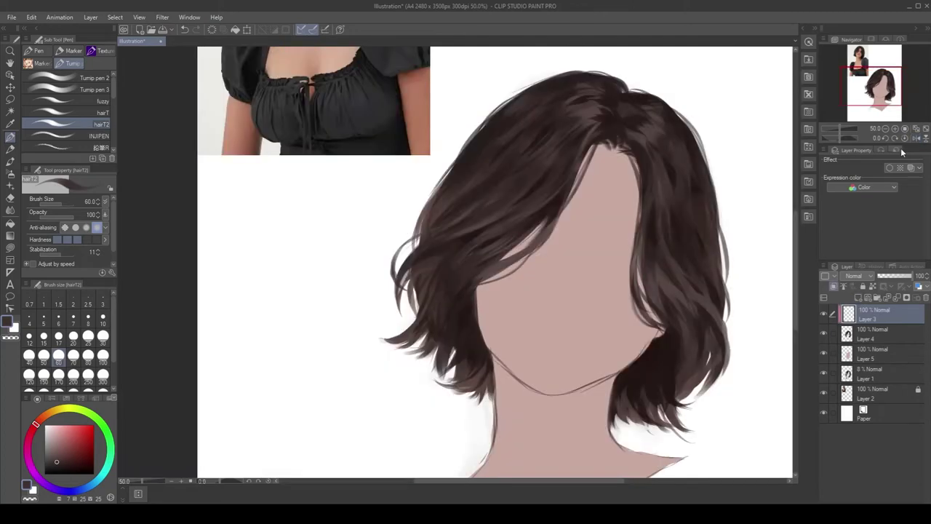
{"action": "left_click_drag", "start_coordinate": [526, 188], "coordinate": [329, 188]}
{"action": "left_click", "coordinate": [511, 193], "text": "alt"}
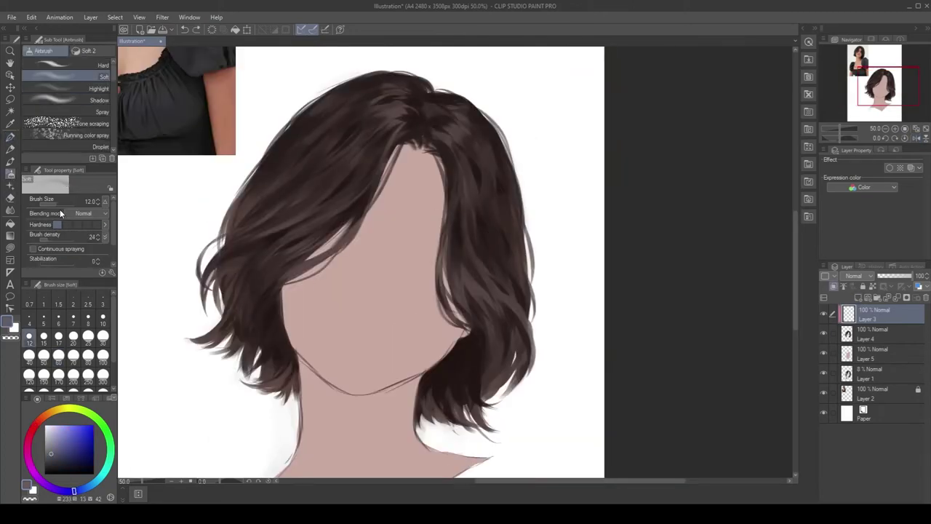
{"action": "left_click_drag", "start_coordinate": [509, 209], "coordinate": [513, 262]}
{"action": "mouse_move", "coordinate": [309, 95]}
{"action": "left_mouse_down"}
{"action": "mouse_move", "coordinate": [291, 108]}
{"action": "mouse_move", "coordinate": [288, 171]}
{"action": "left_mouse_up"}
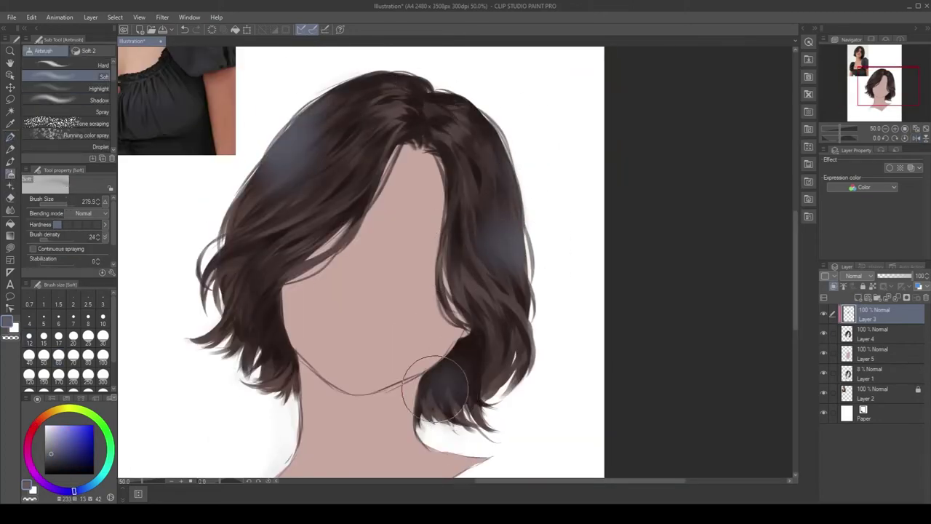
{"action": "left_click_drag", "start_coordinate": [276, 327], "coordinate": [251, 379]}
Carve back the blue-grey patches on both sides with Turnip pen 2 at size 120 in the transparent colour
{"action": "left_click", "coordinate": [10, 136]}
{"action": "left_click", "coordinate": [73, 78]}
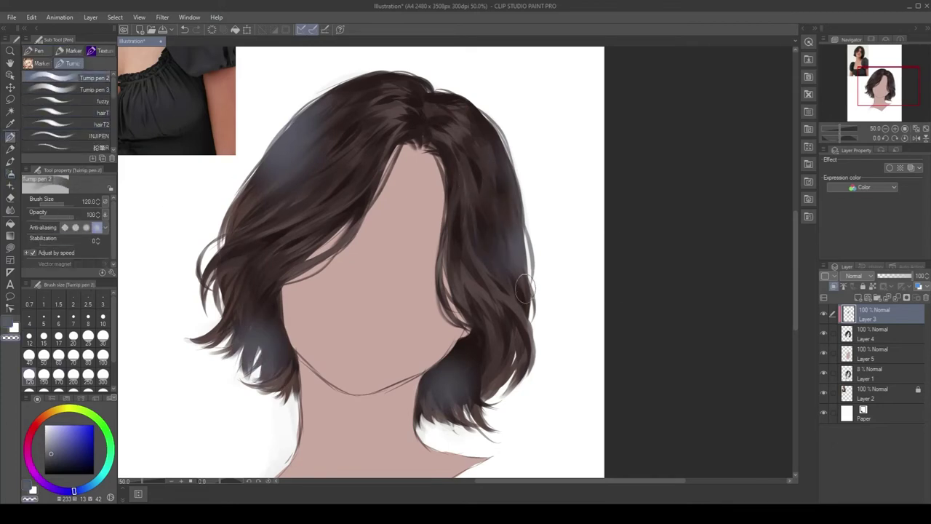
{"action": "left_click_drag", "start_coordinate": [513, 240], "coordinate": [517, 277]}
{"action": "left_click_drag", "start_coordinate": [436, 360], "coordinate": [454, 404]}
{"action": "left_click_drag", "start_coordinate": [251, 317], "coordinate": [255, 363]}
{"action": "left_click_drag", "start_coordinate": [291, 120], "coordinate": [305, 193]}
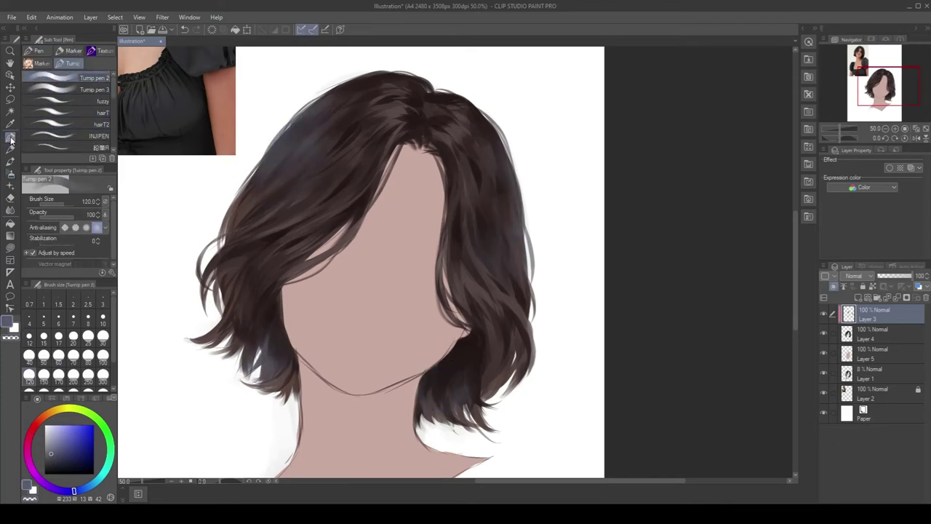
Paint blue-grey strands down the right-hand hair and beside the hairline with the fuzzy pen at size 100
{"action": "left_click", "coordinate": [73, 101]}
{"action": "mouse_move", "coordinate": [495, 182]}
{"action": "left_mouse_down"}
{"action": "mouse_move", "coordinate": [518, 235]}
{"action": "mouse_move", "coordinate": [509, 251]}
{"action": "left_mouse_up"}
{"action": "left_click_drag", "start_coordinate": [502, 218], "coordinate": [520, 342]}
{"action": "mouse_move", "coordinate": [506, 306]}
{"action": "left_mouse_down"}
{"action": "mouse_move", "coordinate": [529, 327]}
{"action": "mouse_move", "coordinate": [486, 304]}
{"action": "left_mouse_up"}
{"action": "left_click_drag", "start_coordinate": [442, 153], "coordinate": [466, 182]}
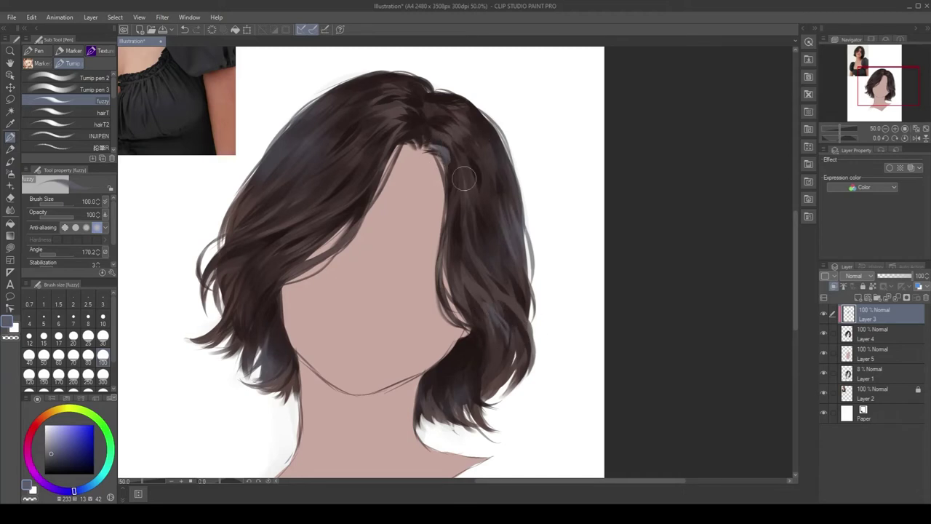
{"action": "left_click_drag", "start_coordinate": [488, 113], "coordinate": [509, 178]}
Add blue-grey fuzzy strands to the inner lower ends, the right-hand tips and the upper left-hand hair
{"action": "left_click_drag", "start_coordinate": [407, 218], "coordinate": [450, 205]}
{"action": "mouse_move", "coordinate": [312, 291]}
{"action": "left_mouse_down"}
{"action": "mouse_move", "coordinate": [306, 329]}
{"action": "mouse_move", "coordinate": [320, 349]}
{"action": "left_mouse_up"}
{"action": "mouse_move", "coordinate": [526, 331]}
{"action": "left_mouse_down"}
{"action": "mouse_move", "coordinate": [500, 347]}
{"action": "mouse_move", "coordinate": [486, 396]}
{"action": "left_mouse_up"}
{"action": "left_click_drag", "start_coordinate": [498, 349], "coordinate": [491, 400]}
{"action": "left_click_drag", "start_coordinate": [535, 291], "coordinate": [524, 312]}
{"action": "left_click_drag", "start_coordinate": [326, 135], "coordinate": [328, 185]}
Paint finer blue-grey strands through the upper and middle left-hand hair with the hairT pen at size 60
{"action": "left_click", "coordinate": [101, 113]}
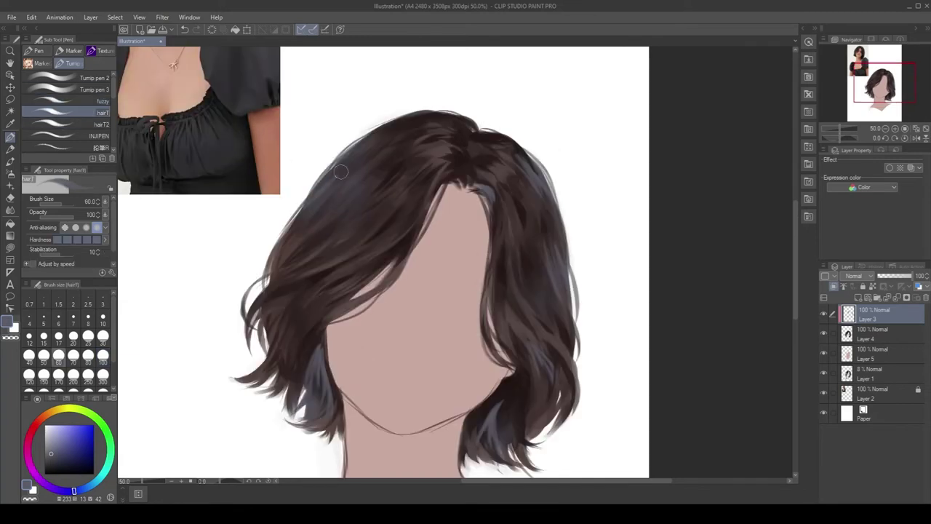
{"action": "left_click_drag", "start_coordinate": [368, 158], "coordinate": [307, 219]}
{"action": "left_click_drag", "start_coordinate": [371, 217], "coordinate": [304, 271]}
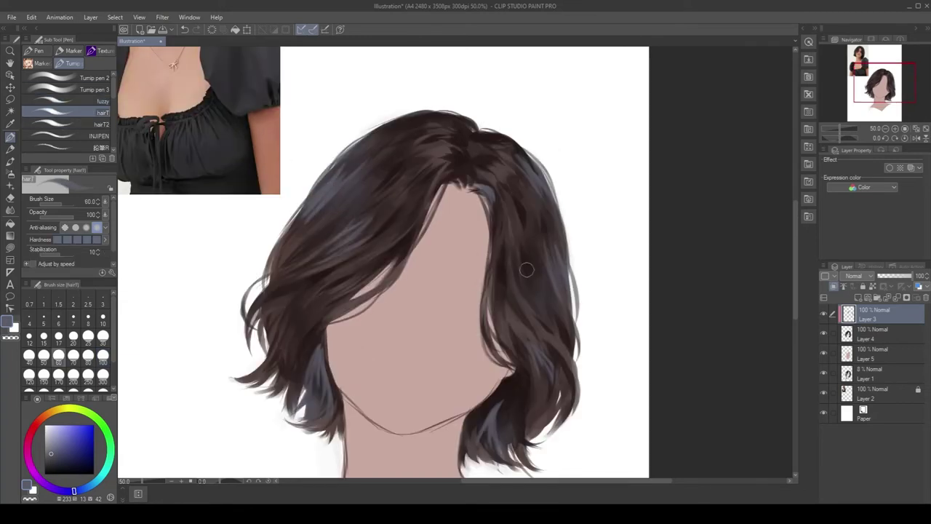
Lower the blue strand layer's opacity to 57% and fade the strongest blue areas with the Soft eraser enlarged to 170
{"action": "mouse_move", "coordinate": [895, 276]}
{"action": "left_mouse_down"}
{"action": "mouse_move", "coordinate": [885, 275]}
{"action": "mouse_move", "coordinate": [898, 276]}
{"action": "left_mouse_up"}
{"action": "key", "text": "e"}
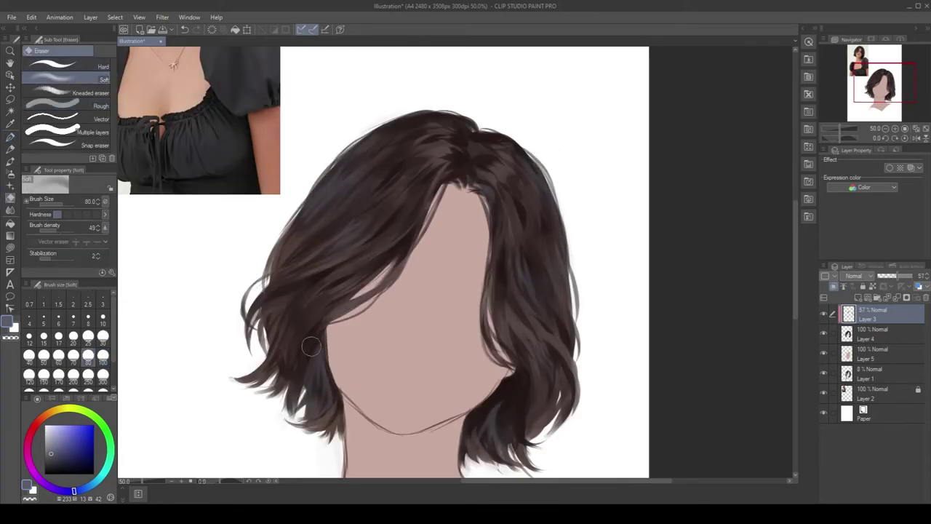
{"action": "left_click_drag", "start_coordinate": [311, 336], "coordinate": [320, 389]}
{"action": "key", "text": "bracketright"}
{"action": "key", "text": "bracketright"}
{"action": "key", "text": "bracketright"}
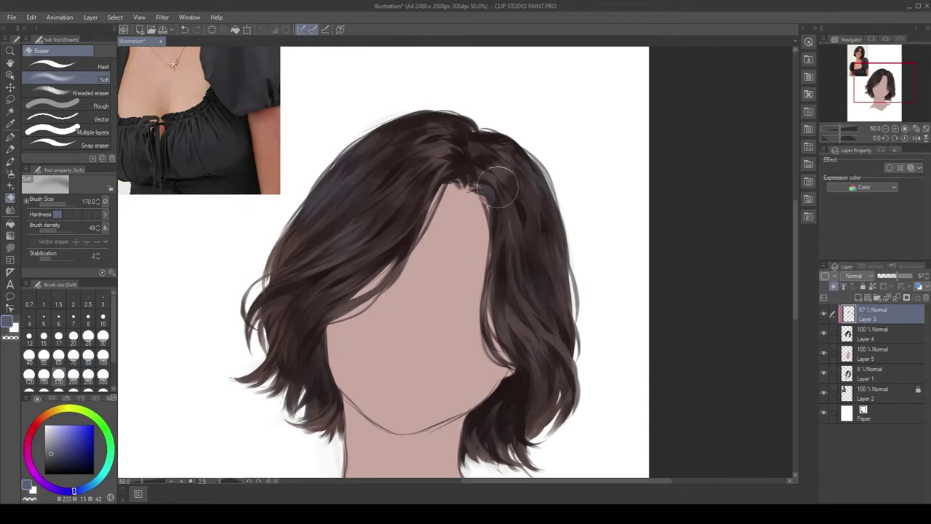
Raise the blue strand layer's opacity to 79% and merge it into Layer 4
{"action": "left_click_drag", "start_coordinate": [895, 276], "coordinate": [903, 276]}
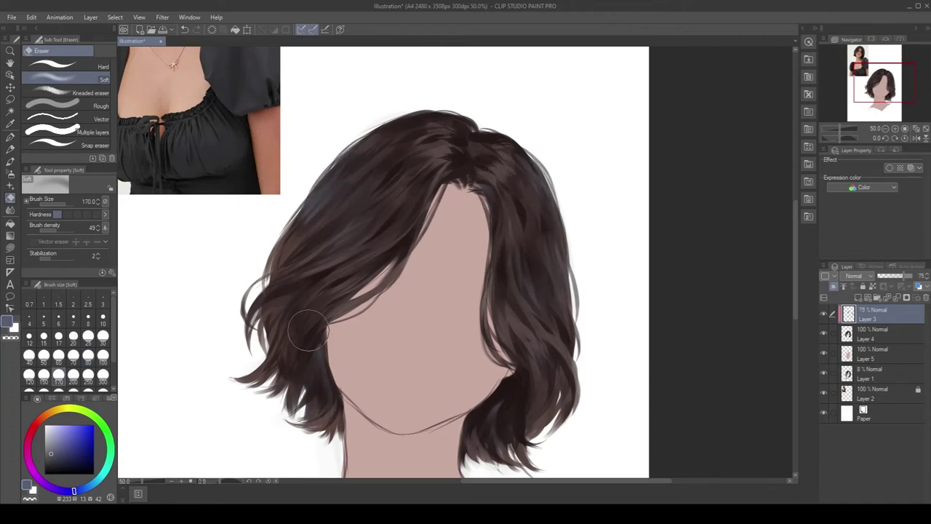
{"action": "left_click", "coordinate": [897, 304]}
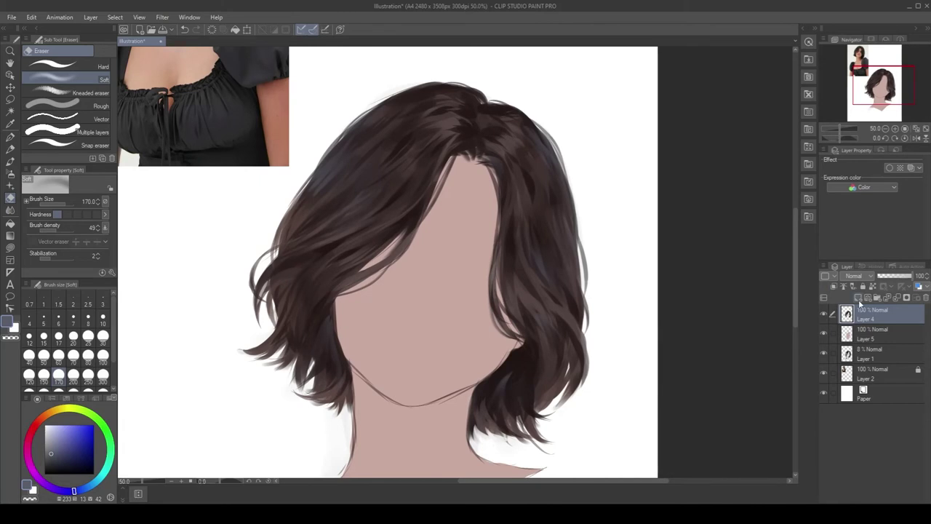
On a new layer clipped to Layer 4, paint muted reddish-brown highlight strands with the hairT2 pen and merge it down
{"action": "left_click", "coordinate": [859, 298]}
{"action": "left_click", "coordinate": [10, 136]}
{"action": "left_click", "coordinate": [68, 124]}
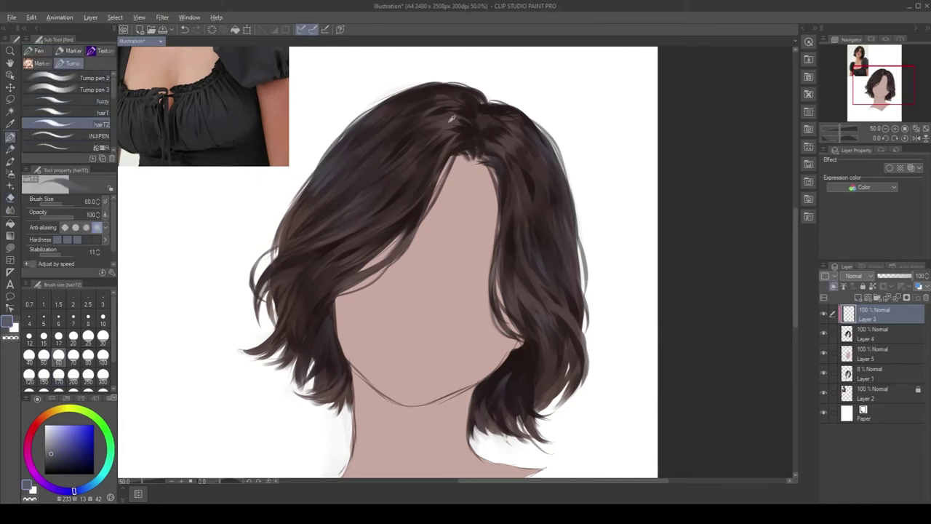
{"action": "left_click", "coordinate": [34, 429]}
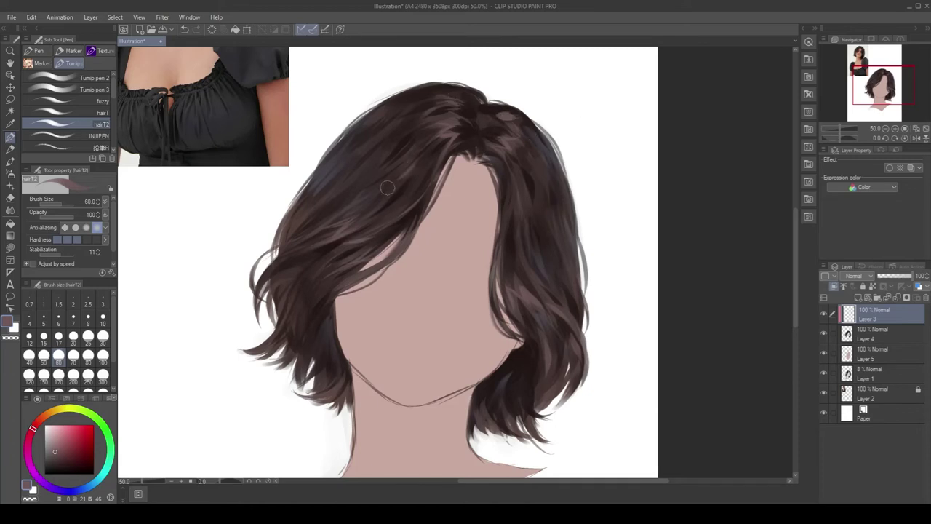
{"action": "left_click_drag", "start_coordinate": [511, 236], "coordinate": [502, 218]}
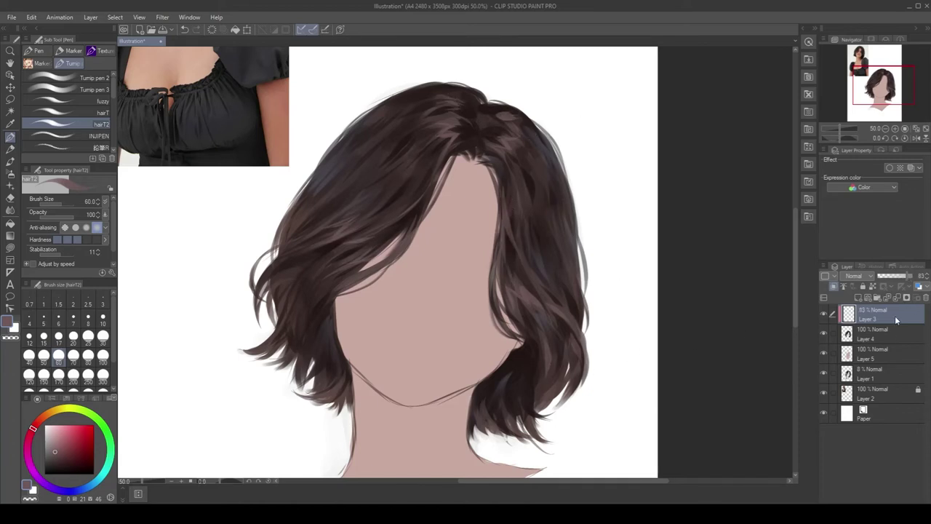
{"action": "key", "text": "ctrl+e"}
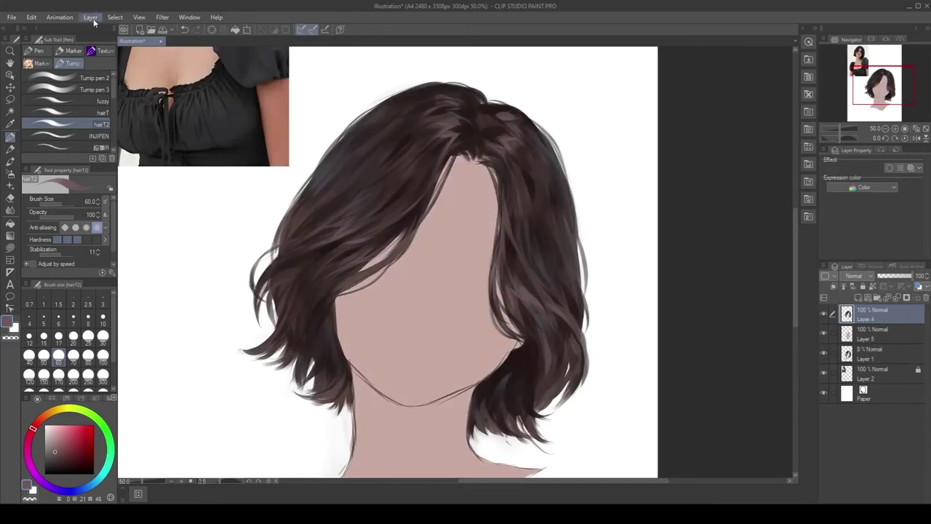
Add a clipped Brightness/Contrast correction layer above the hair and paint its mask over the highlights with Turnip pen 2 at size 200
{"action": "key", "text": "ctrl+shift+n"}
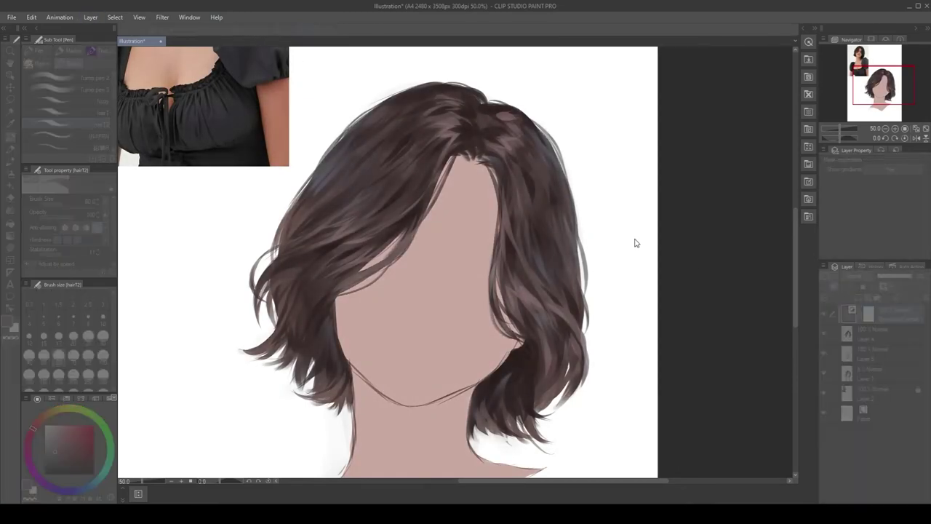
{"action": "key", "text": "Return"}
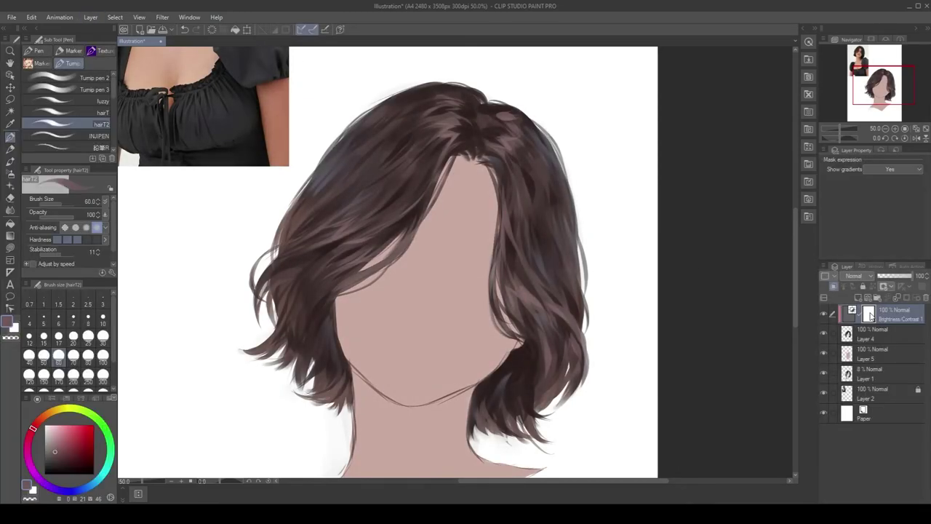
{"action": "left_click_drag", "start_coordinate": [547, 207], "coordinate": [531, 327]}
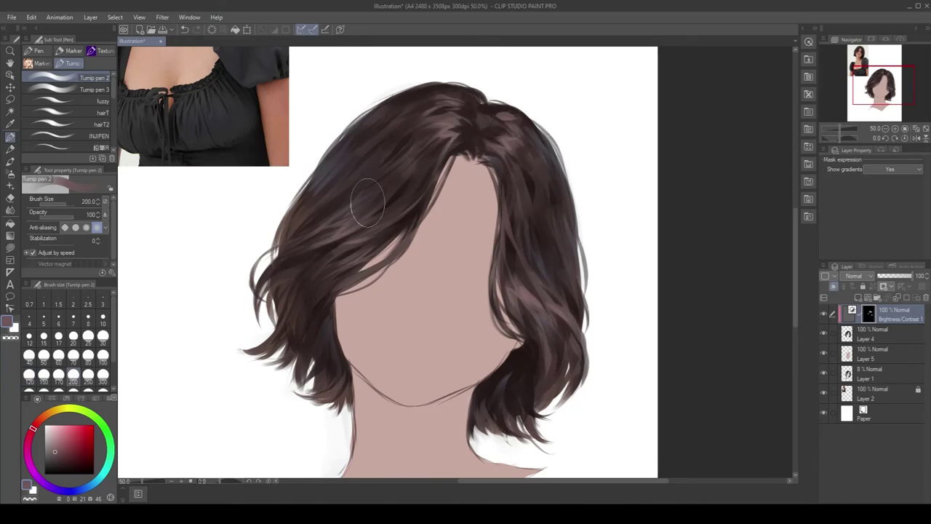
Reduce the Brightness/Contrast layer's opacity to a little over 70% and merge it into Layer 4
{"action": "left_click", "coordinate": [904, 277]}
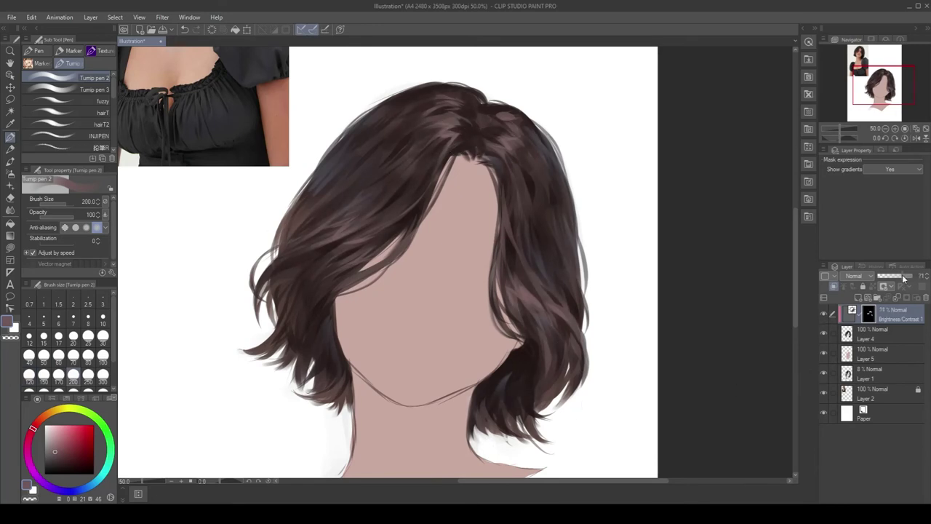
{"action": "key", "text": "ctrl+e"}
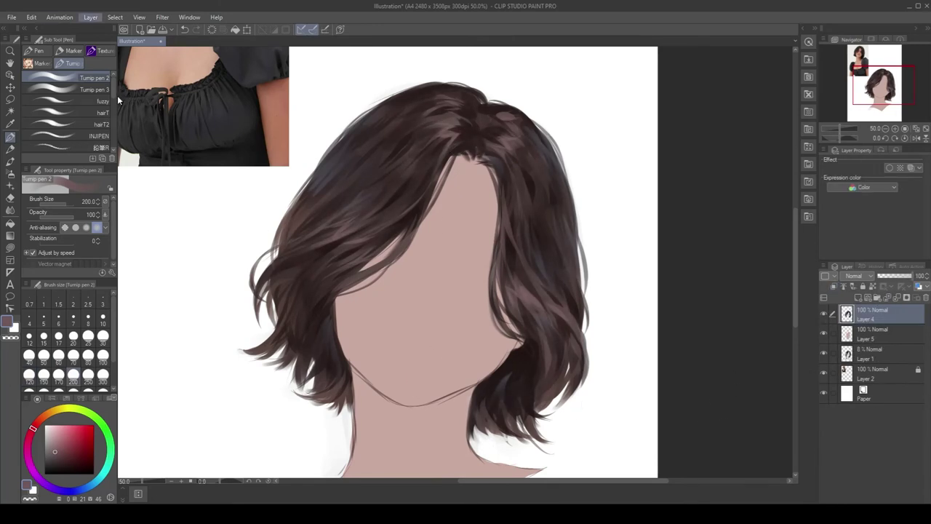
Duplicate Layer 4 as a clipped copy and merge the copy back into Layer 4
{"action": "left_click", "coordinate": [844, 299]}
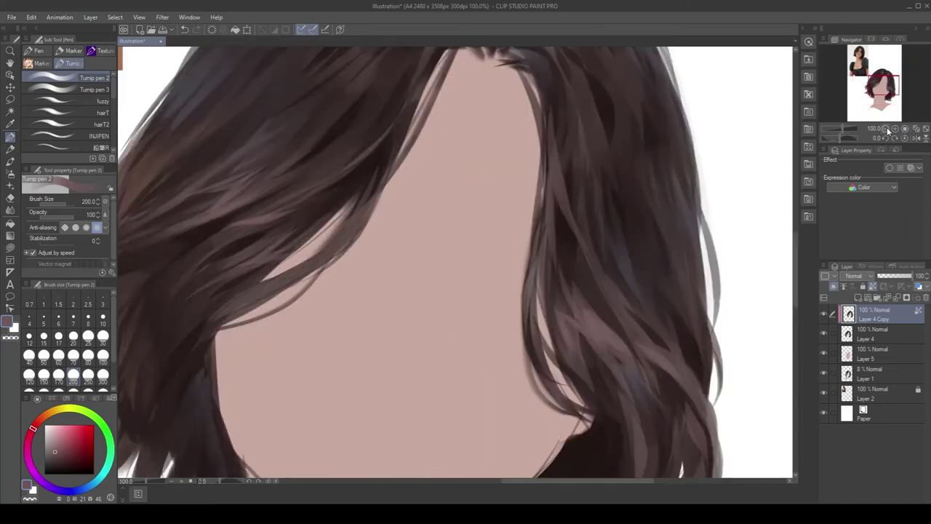
{"action": "key", "text": "ctrl+e"}
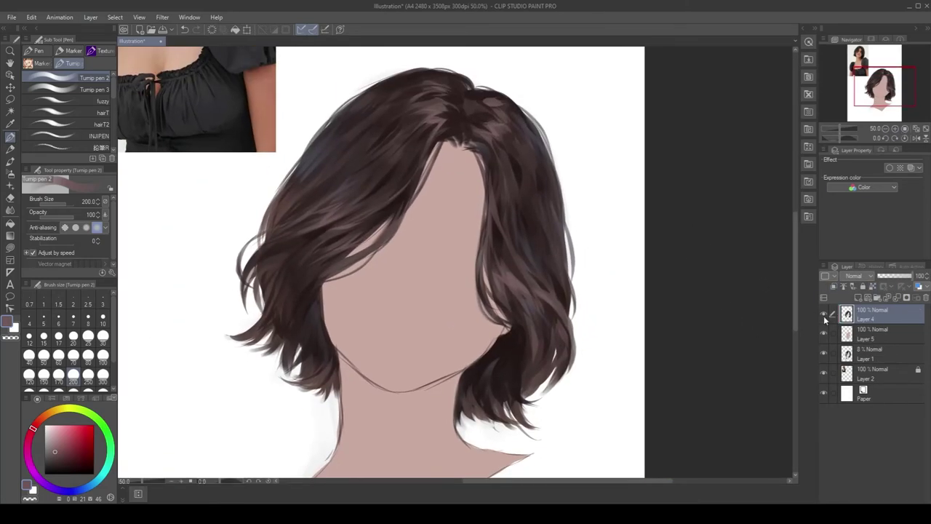
Delete the reference photo's layer and crop the canvas to a rectangle around the portrait
{"action": "left_click", "coordinate": [873, 373]}
{"action": "left_click", "coordinate": [926, 298]}
{"action": "key", "text": "ctrl+minus"}
{"action": "key", "text": "m"}
{"action": "left_click_drag", "start_coordinate": [283, 98], "coordinate": [545, 450]}
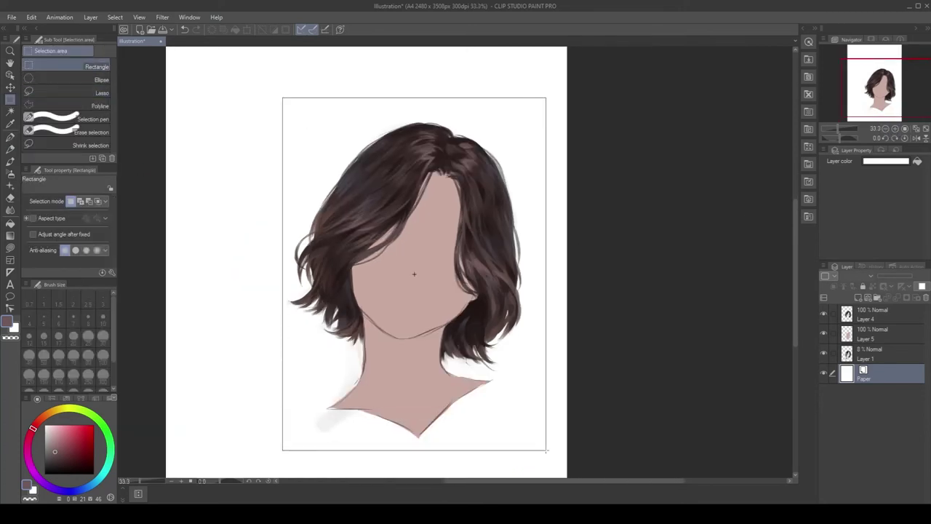
{"action": "left_click", "coordinate": [429, 464]}
Replace the faint sketch layer with a new background layer filled with light grey
{"action": "left_click", "coordinate": [873, 353]}
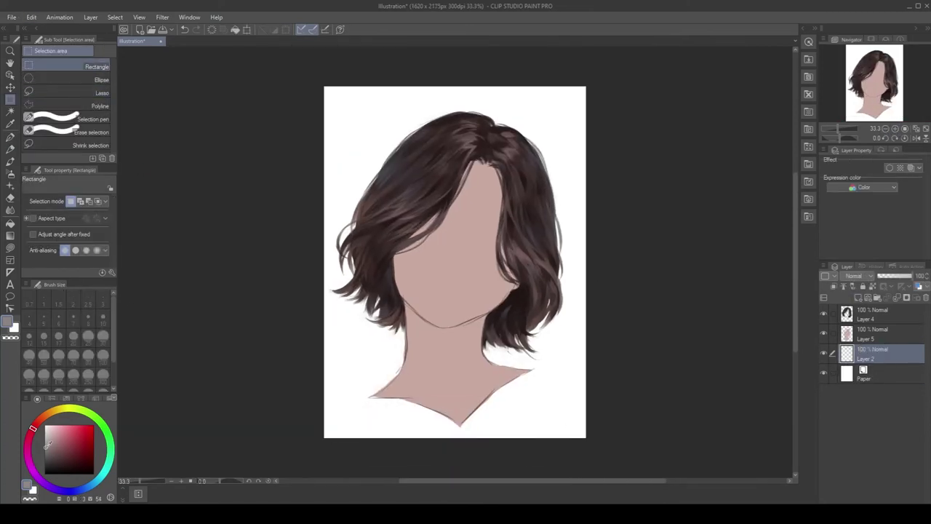
{"action": "left_click", "coordinate": [235, 29]}
Set the Color-mode gradient map layer's opacity to 32% and paint its mask over the hair with the fuzzy pen
{"action": "left_click_drag", "start_coordinate": [914, 276], "coordinate": [894, 276]}
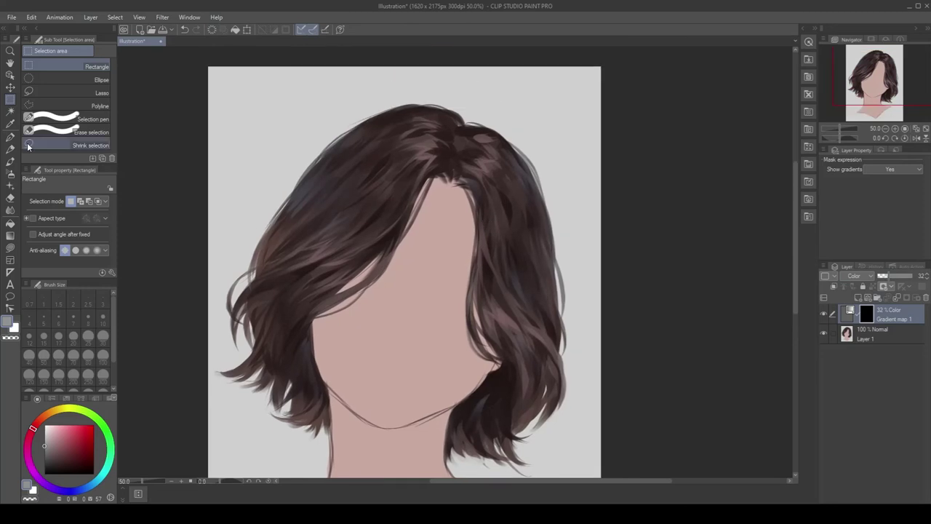
{"action": "key", "text": "p"}
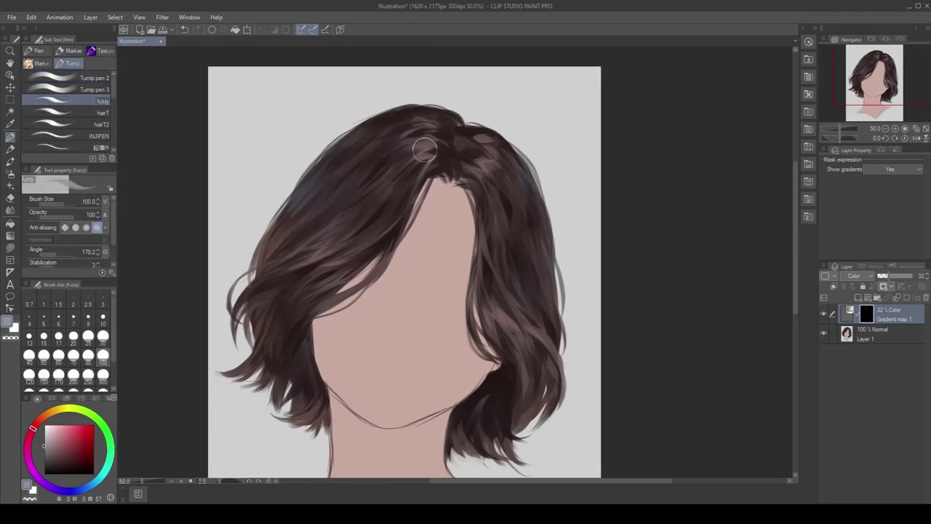
{"action": "scroll", "coordinate": [540, 334], "scroll_direction": "down", "scroll_amount": 5}
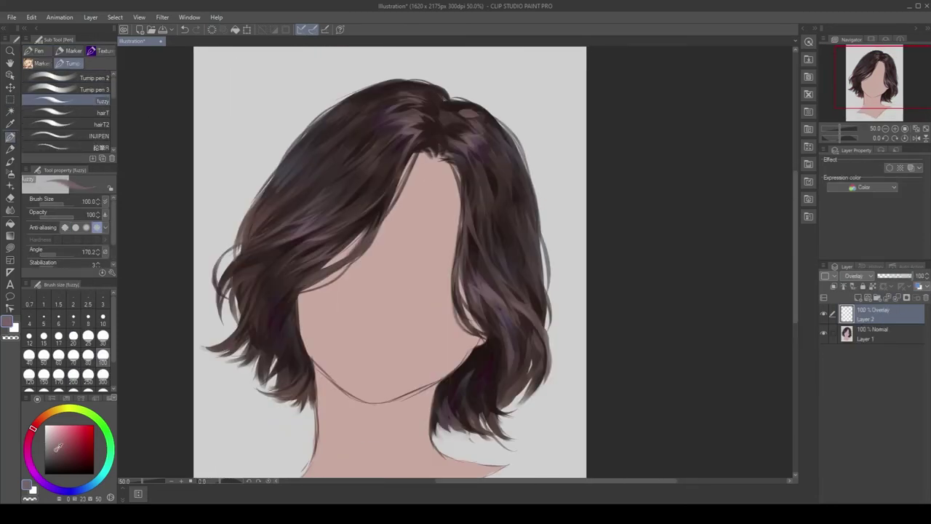
Paint a soft pale grey glow over the hair highlights on the Overlay layer with the Soft airbrush
{"action": "key", "text": "b"}
{"action": "left_click", "coordinate": [79, 75]}
{"action": "left_click", "coordinate": [423, 182], "text": "alt"}
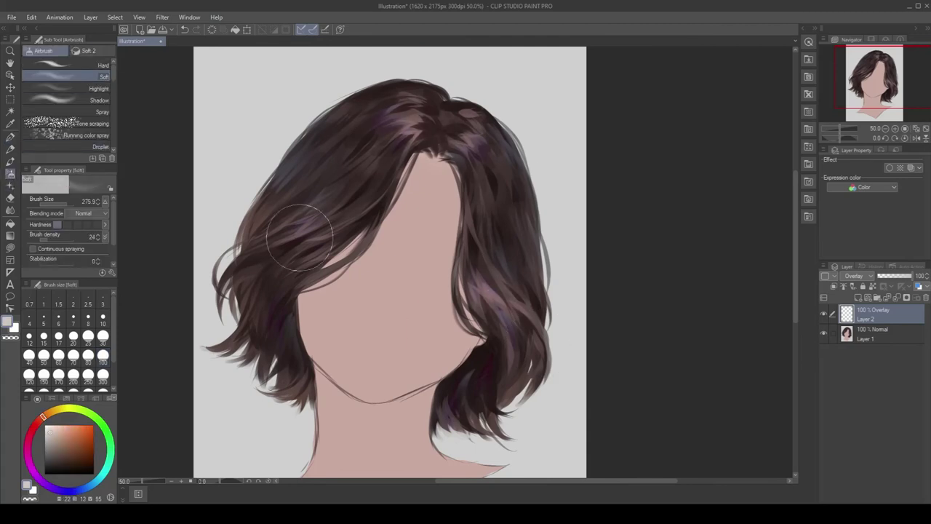
Airbrush a muted blue tint over the hair on the Overlay layer and merge it into Layer 1
{"action": "left_click", "coordinate": [859, 277]}
{"action": "left_click", "coordinate": [862, 277]}
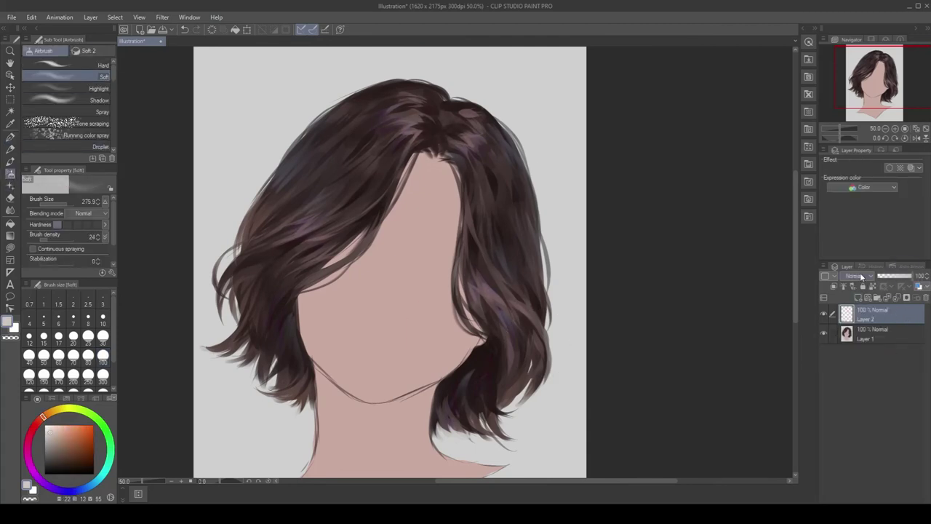
{"action": "key", "text": "ctrl+z"}
{"action": "left_click", "coordinate": [331, 208], "text": "alt"}
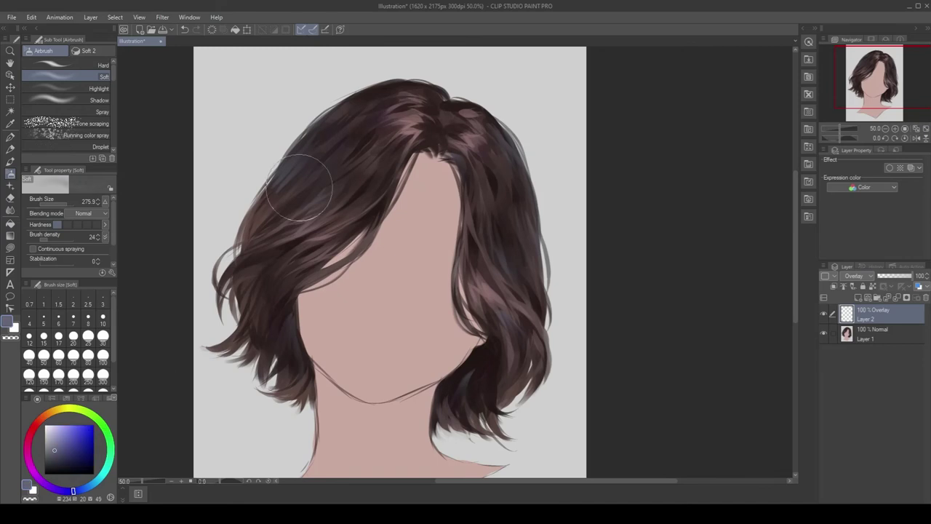
{"action": "key", "text": "ctrl+e"}
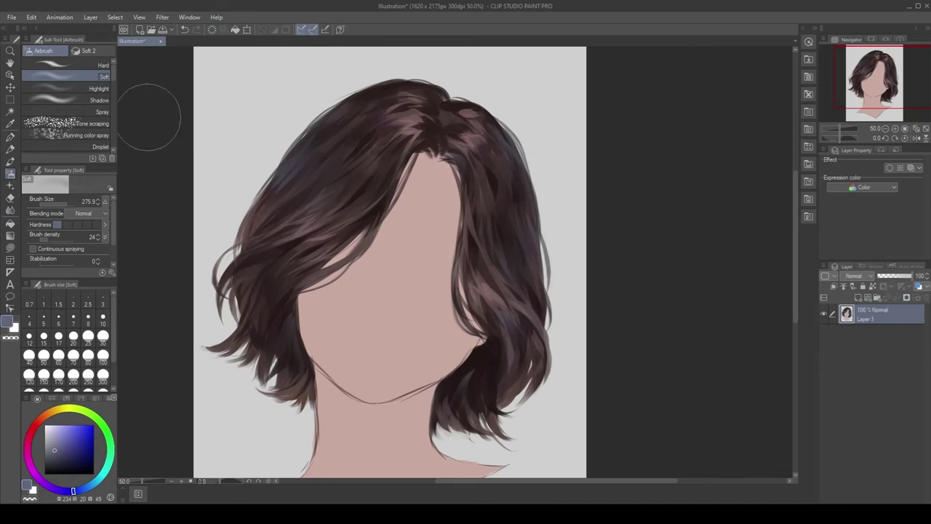
Shift the colours of a duplicate of Layer 1 towards a greenish grey background, mask the copy and merge it back
{"action": "key", "text": "ctrl+z"}
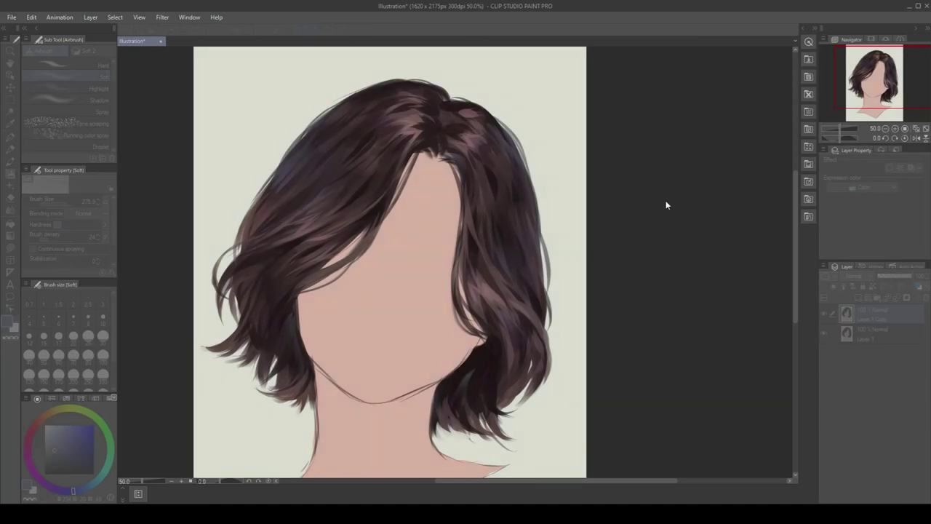
{"action": "left_click", "coordinate": [825, 313]}
{"action": "key", "text": "ctrl+z"}
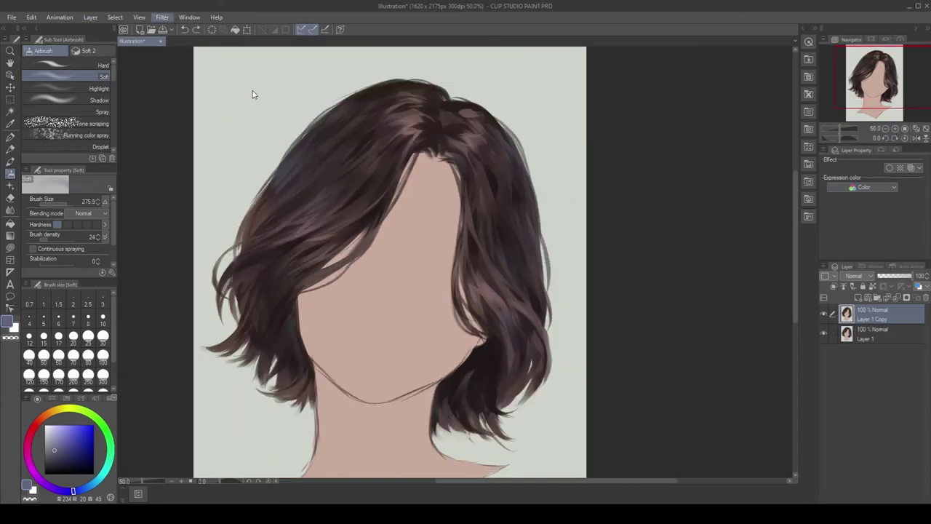
{"action": "left_click", "coordinate": [212, 31]}
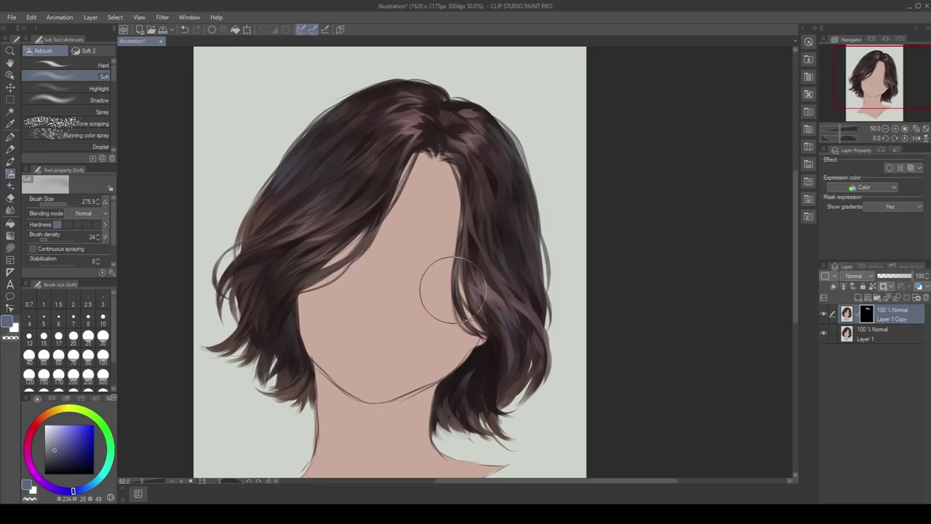
{"action": "key", "text": "ctrl+e"}
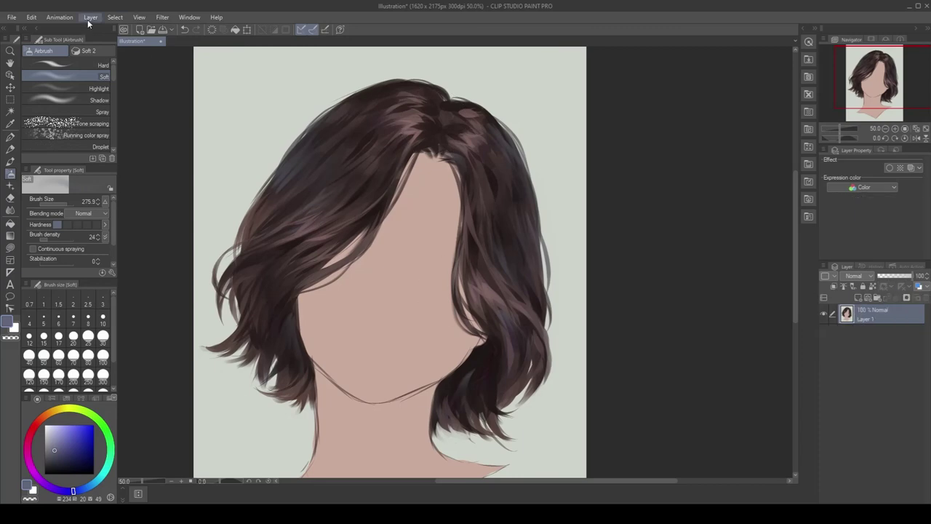
Increase the portrait's contrast with a Tone Curve correction layer and merge it into Layer 1
{"action": "key", "text": "ctrl+u"}
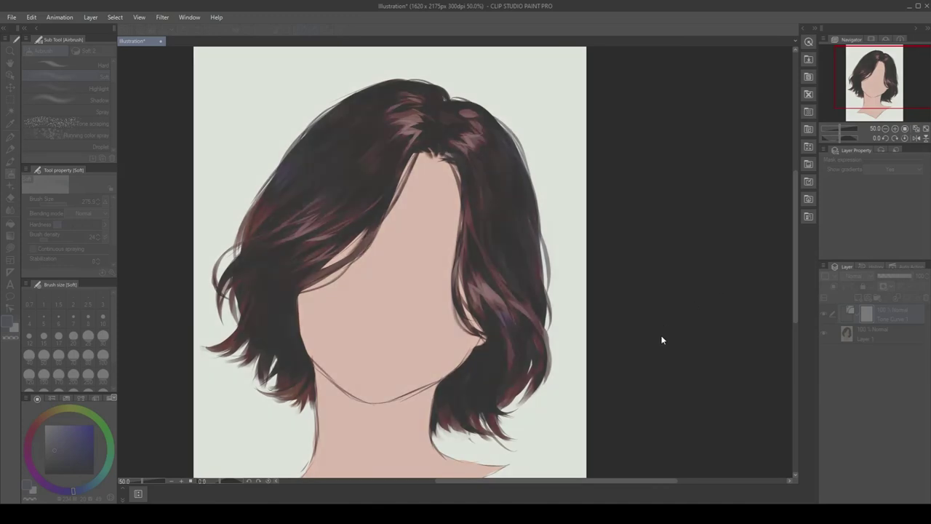
{"action": "key", "text": "Return"}
{"action": "left_click", "coordinate": [897, 299]}
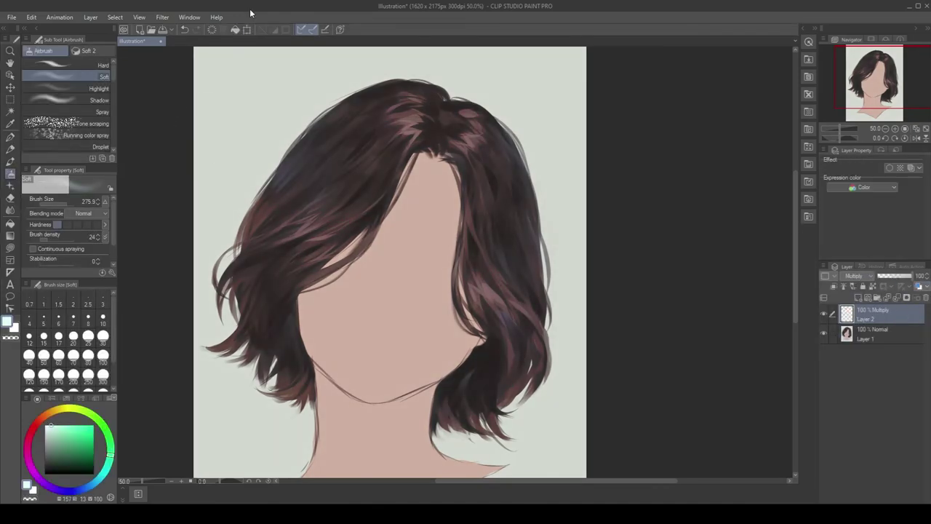
Tint the portrait with a pale cyan Multiply layer and a dark green Lighten layer, merging each into Layer 1
{"action": "scroll", "coordinate": [873, 279], "scroll_direction": "down", "scroll_amount": 6}
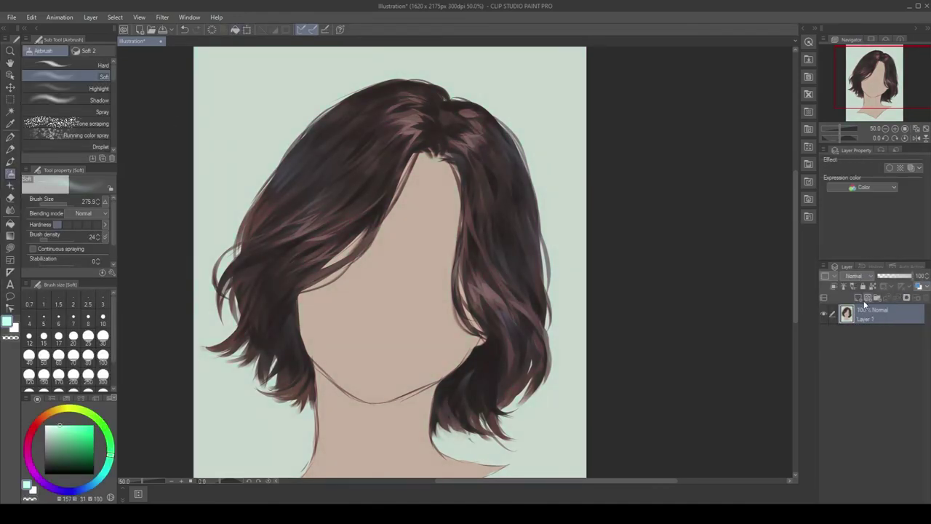
{"action": "key", "text": "Delete"}
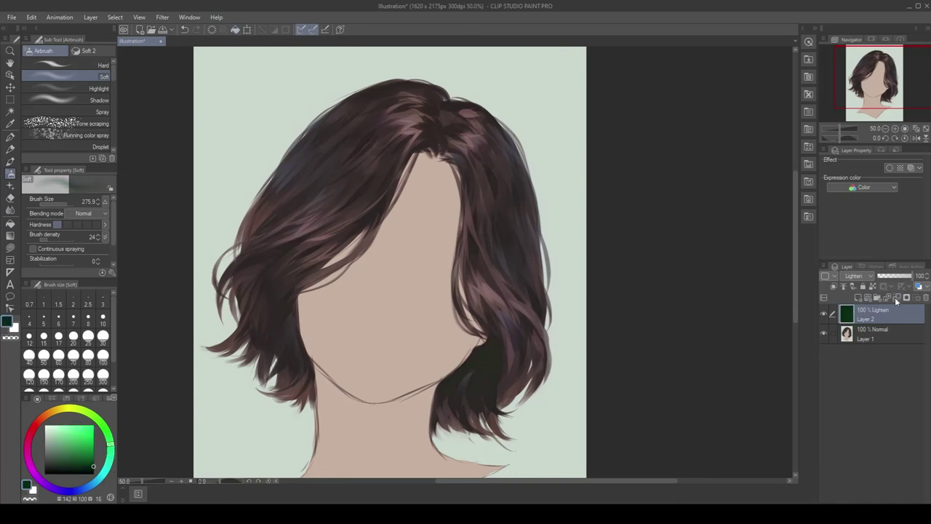
{"action": "left_click", "coordinate": [895, 297]}
Draw two small dark eyes on the blank face with the fuzzy pen
{"action": "key", "text": "ctrl+minus"}
{"action": "key", "text": "F5"}
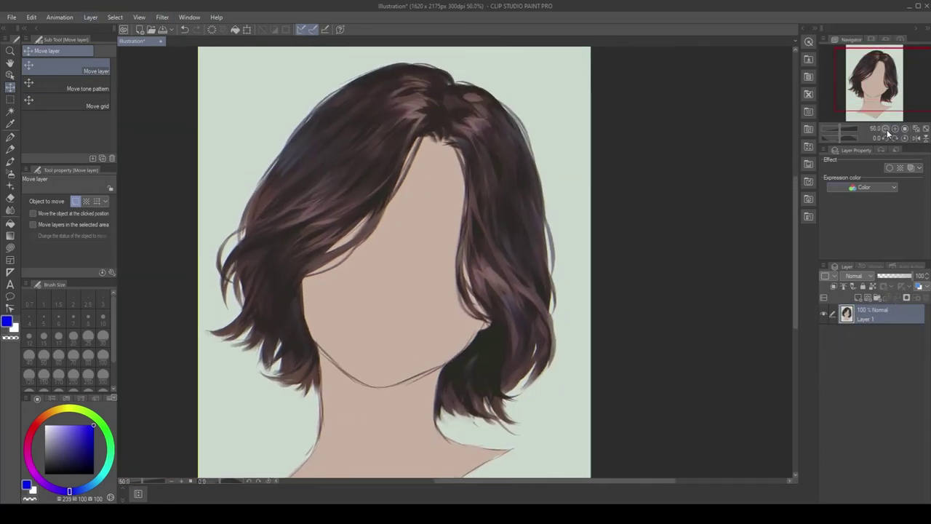
{"action": "left_click", "coordinate": [10, 137]}
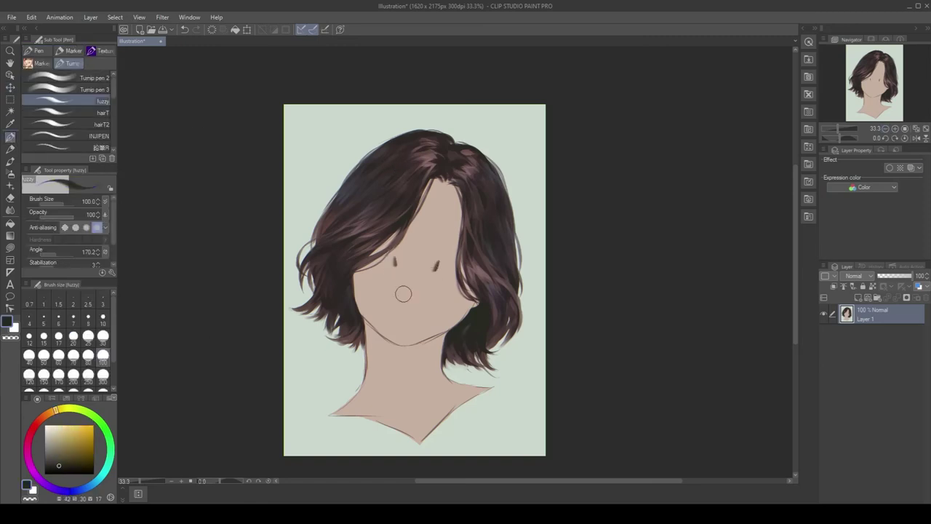